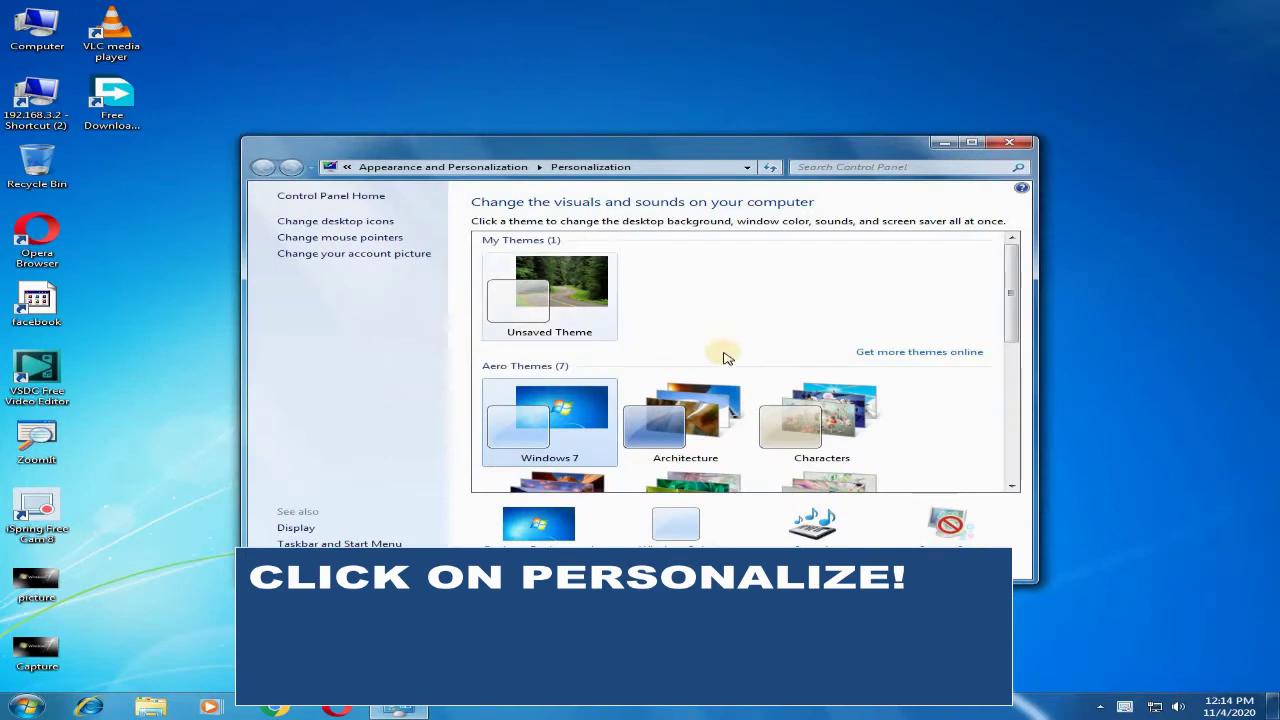
Step: Apply the Architecture theme and show its six Desktop Background pictures
drag(1012, 305, 1011, 343)
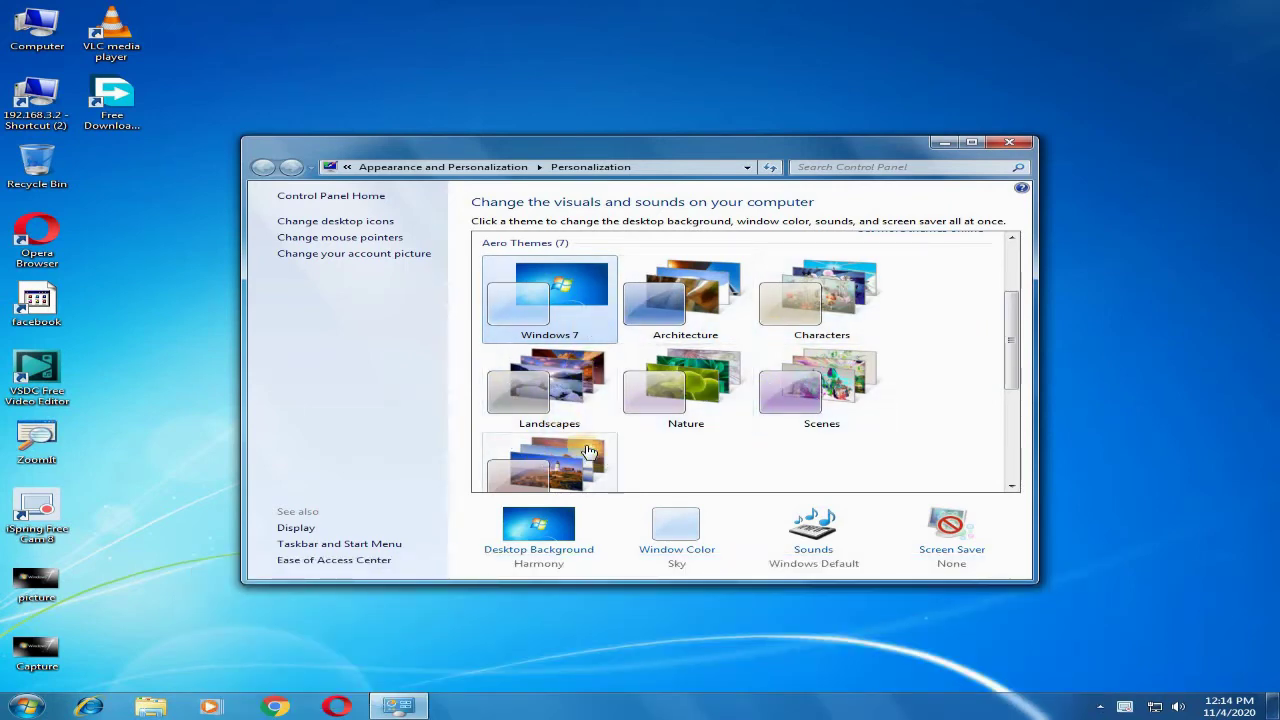
click(712, 300)
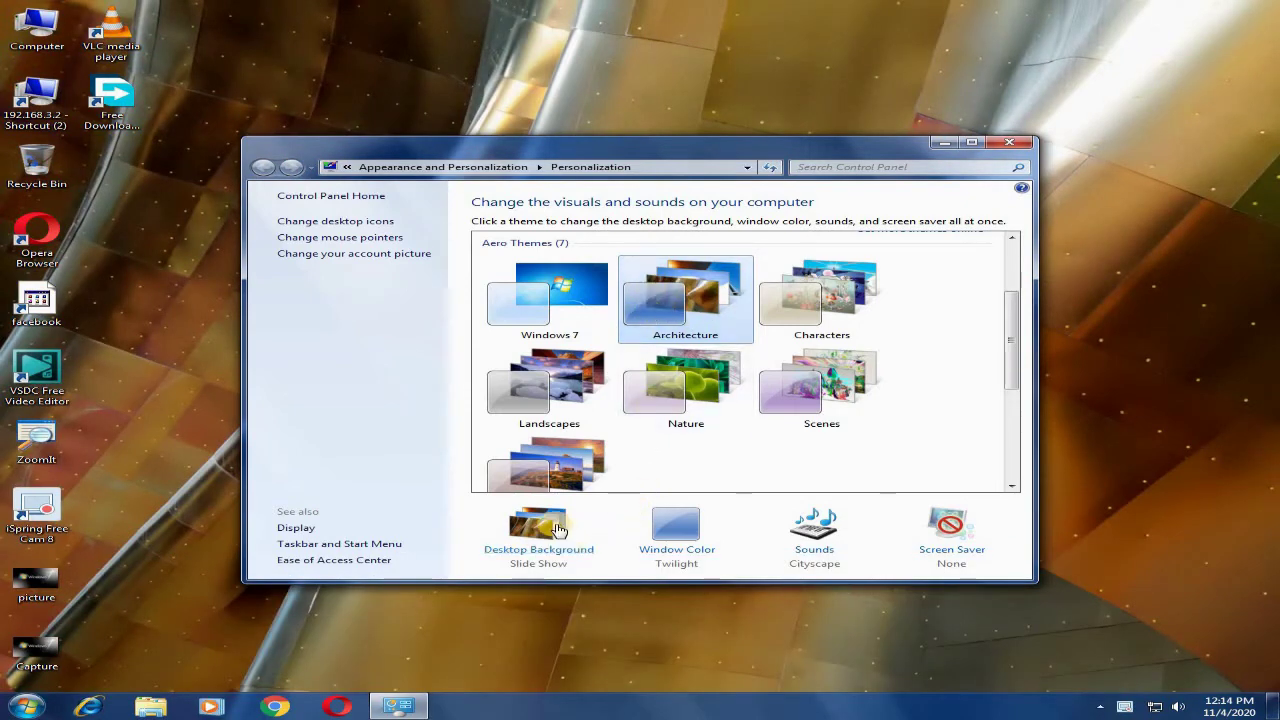
click(572, 556)
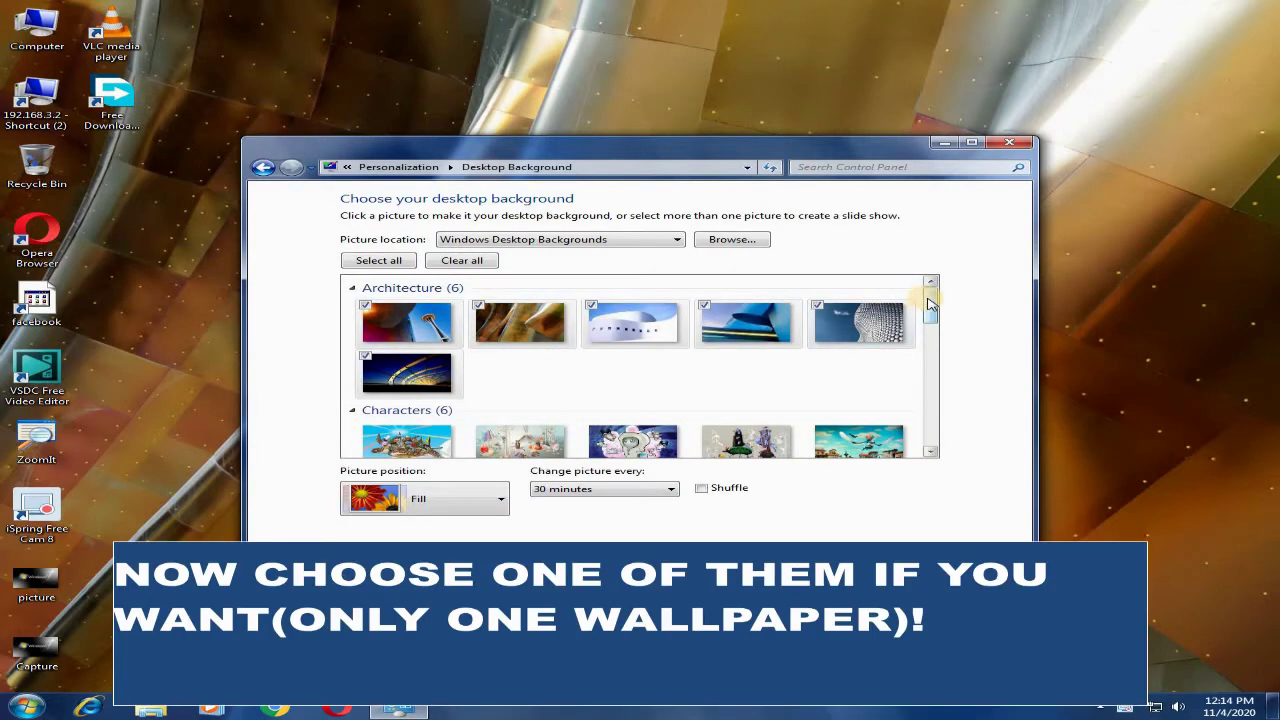
Step: Make the night bridge-tunnel picture the only wallpaper and save the change
mouse_move(936, 305)
mouse_down()
mouse_move(928, 436)
mouse_move(930, 294)
mouse_up()
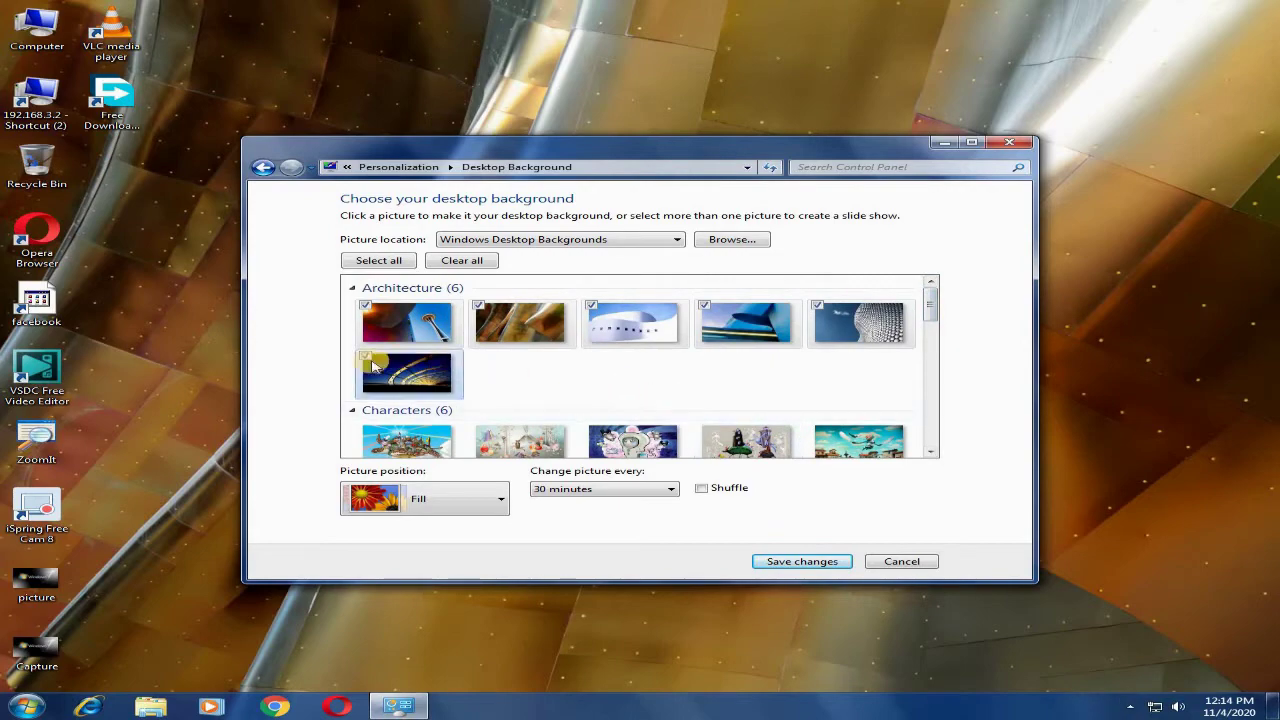
click(422, 375)
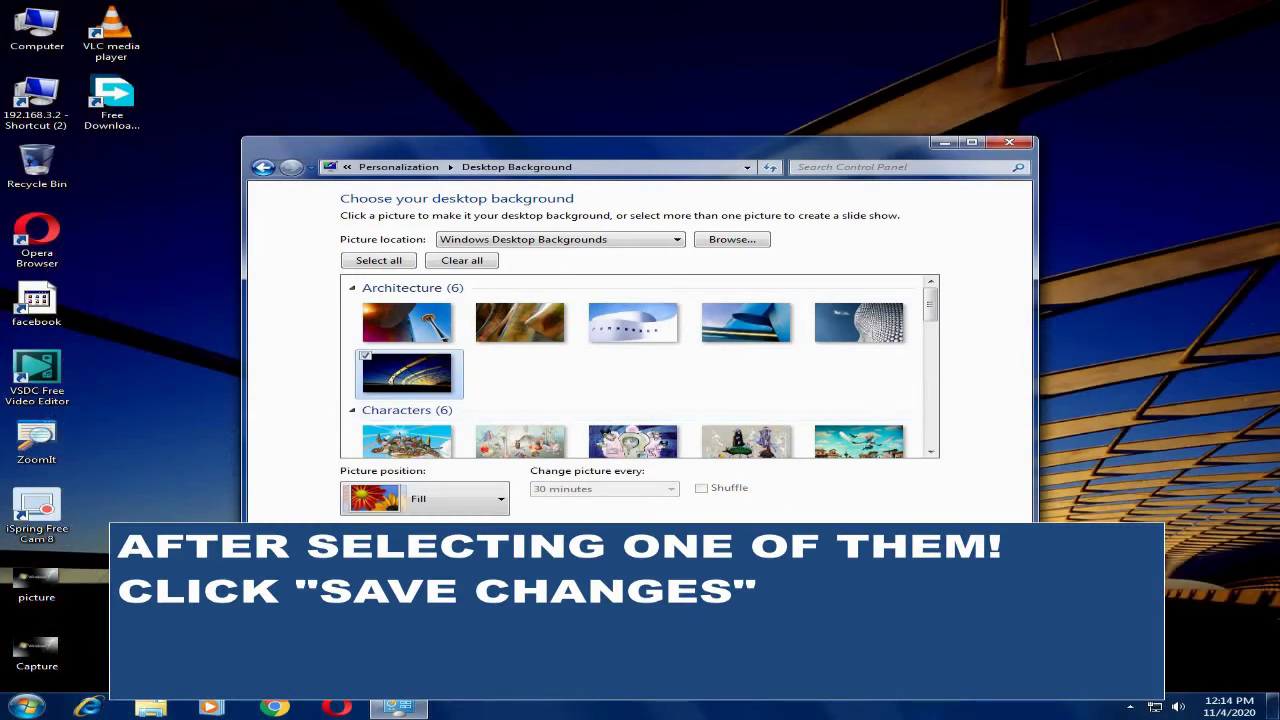
click(793, 563)
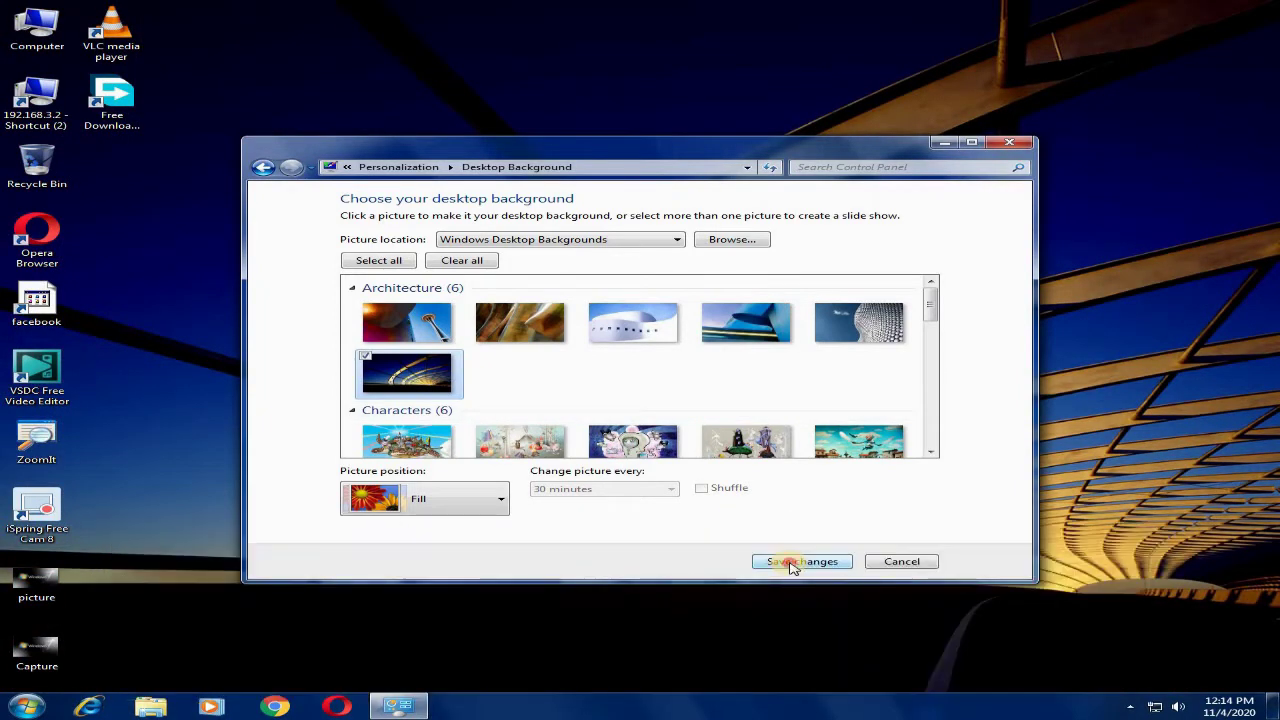
Step: Close Personalization and refresh the desktop
click(1003, 142)
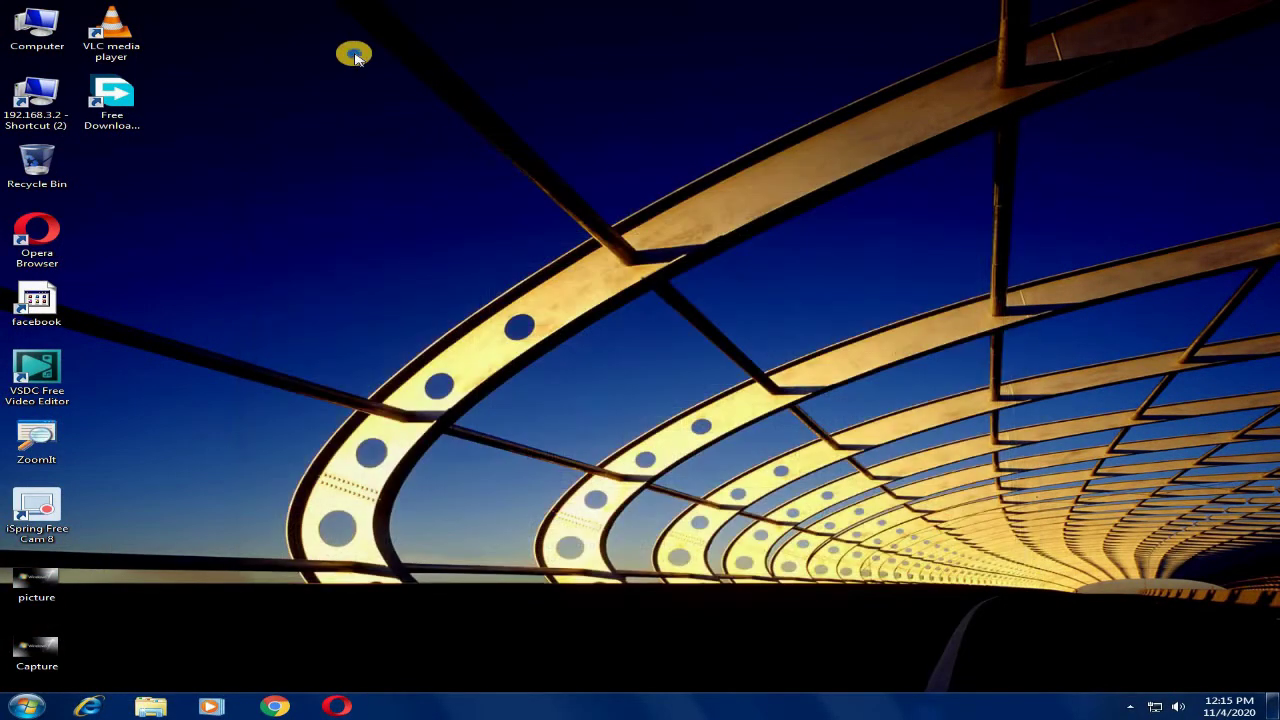
right_click(354, 49)
right_click(425, 115)
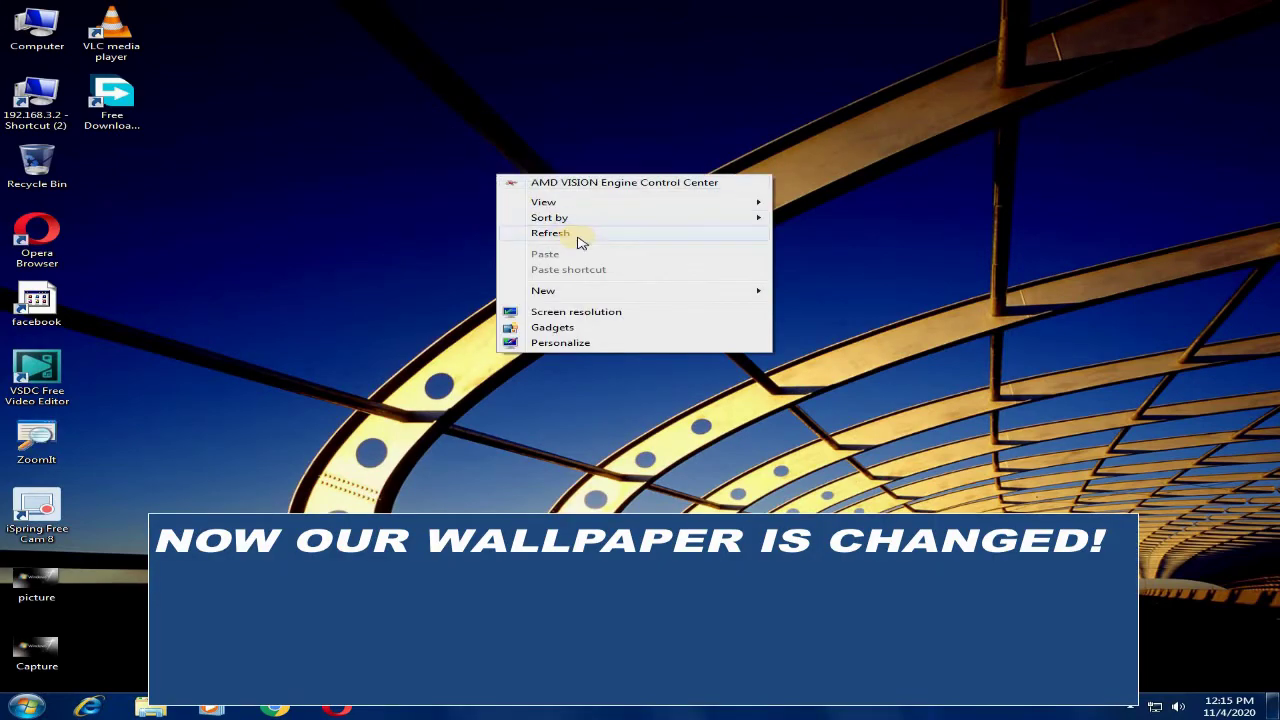
click(480, 174)
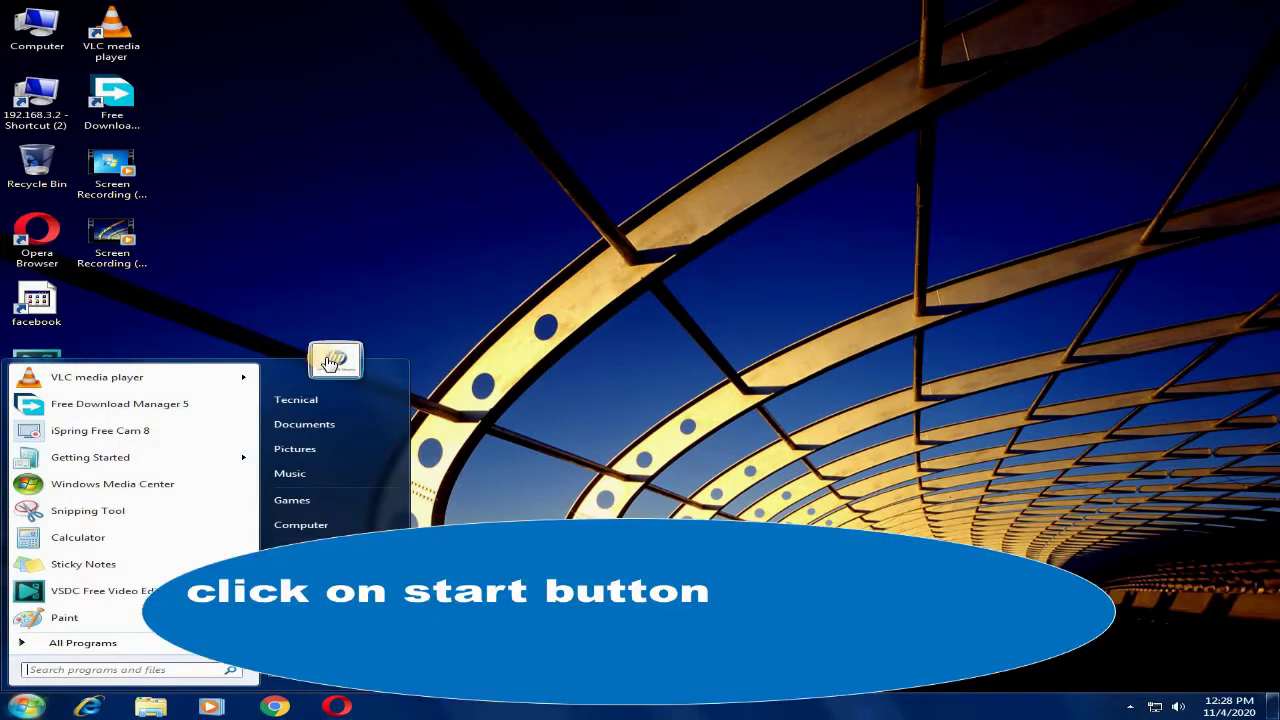
Step: Replace the HP logo account picture with the metal jacks image
click(330, 362)
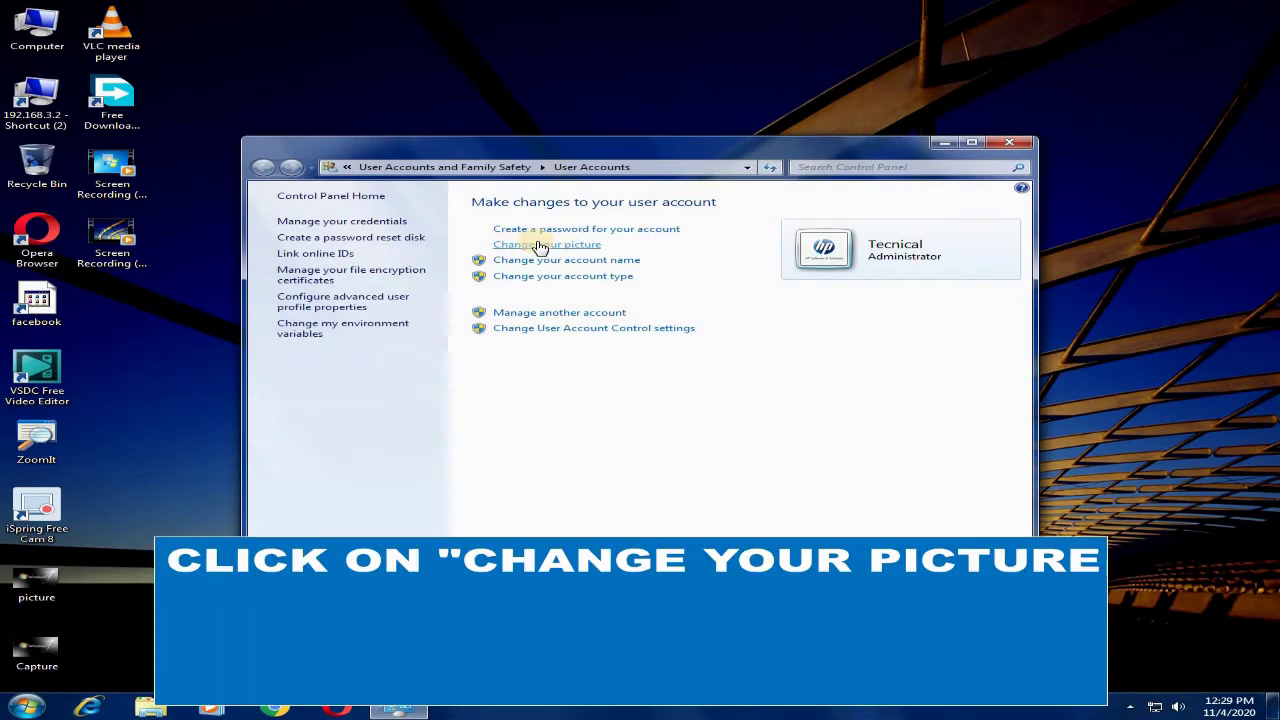
click(540, 245)
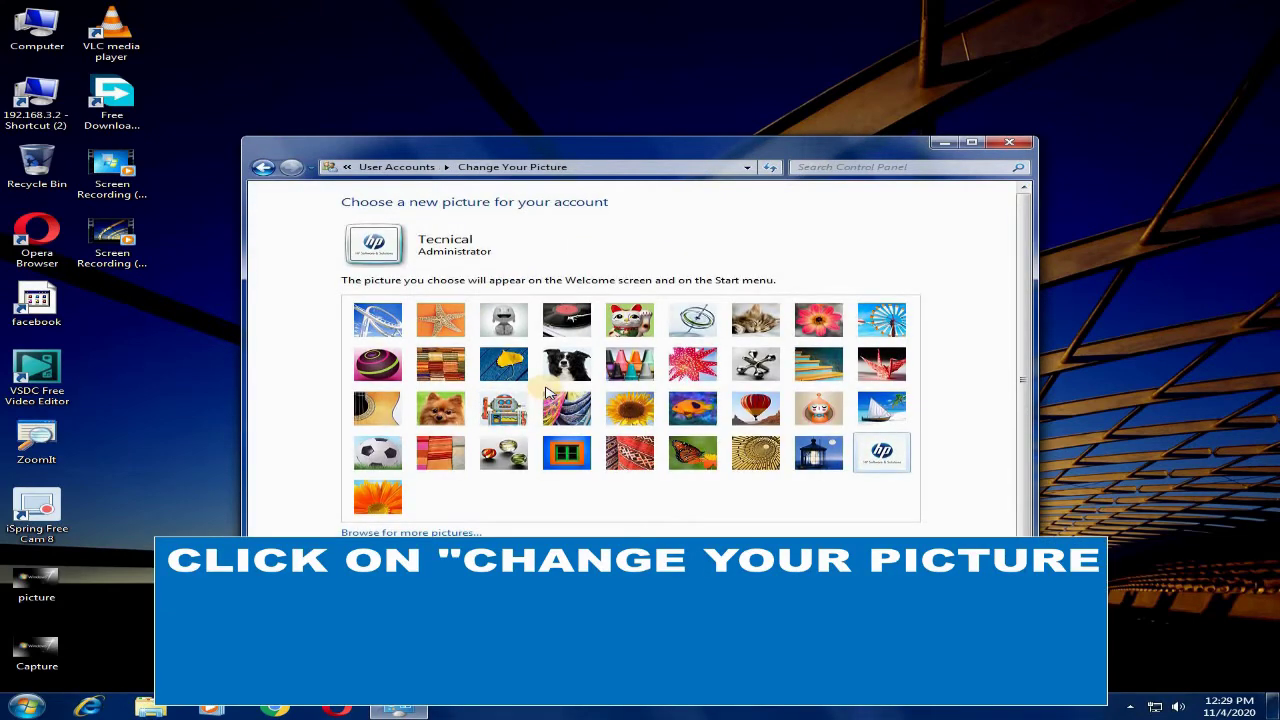
click(818, 320)
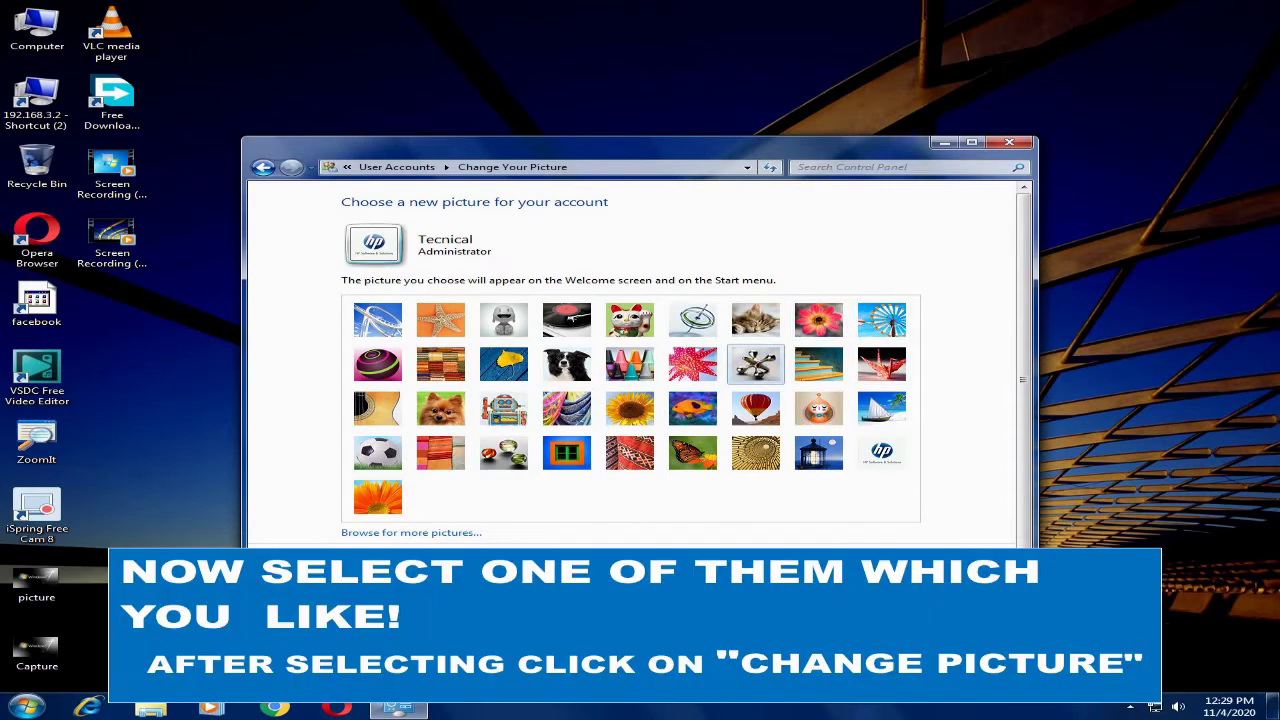
key(Return)
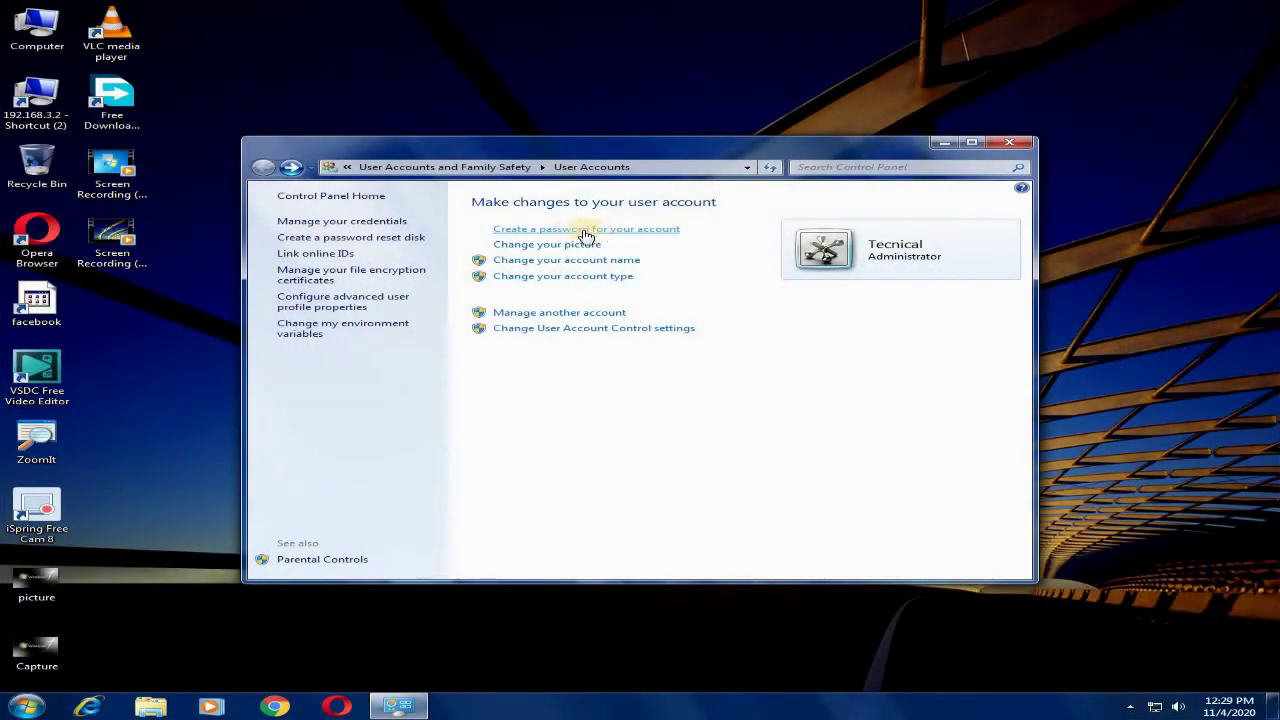
Step: Fill in the new account password and hint fields, then cancel password creation
click(597, 230)
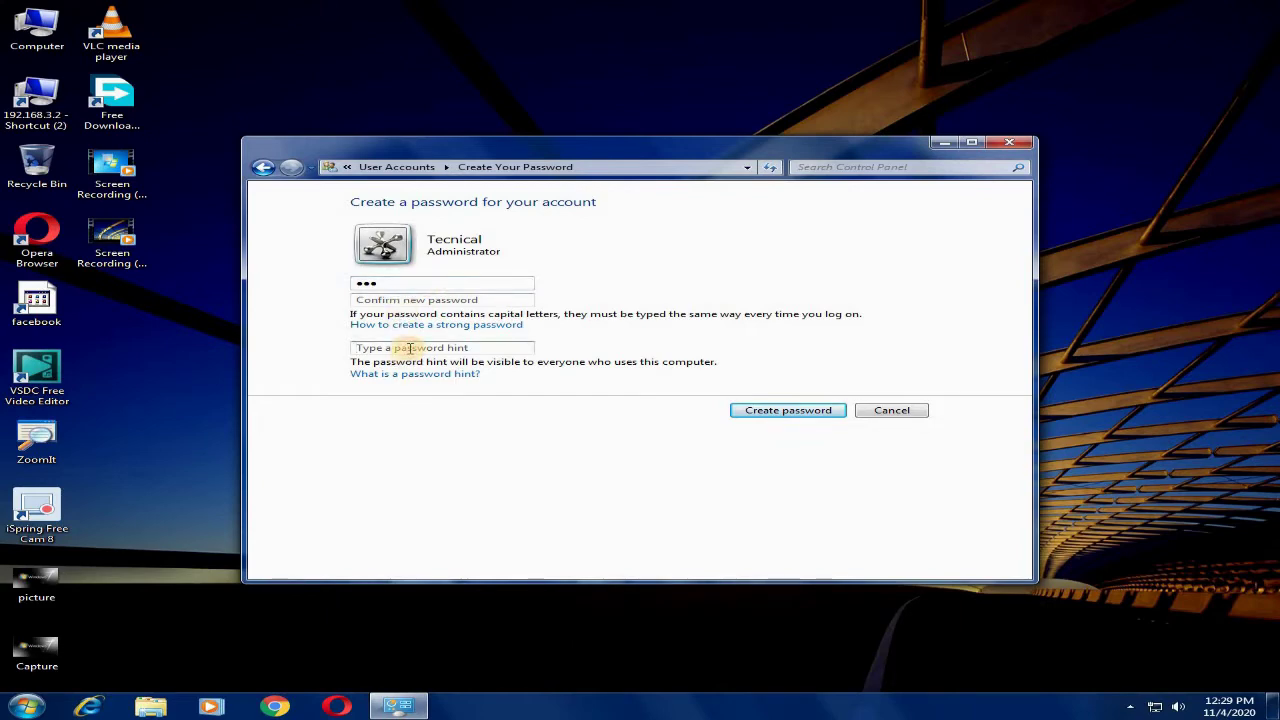
click(410, 347)
text(15)
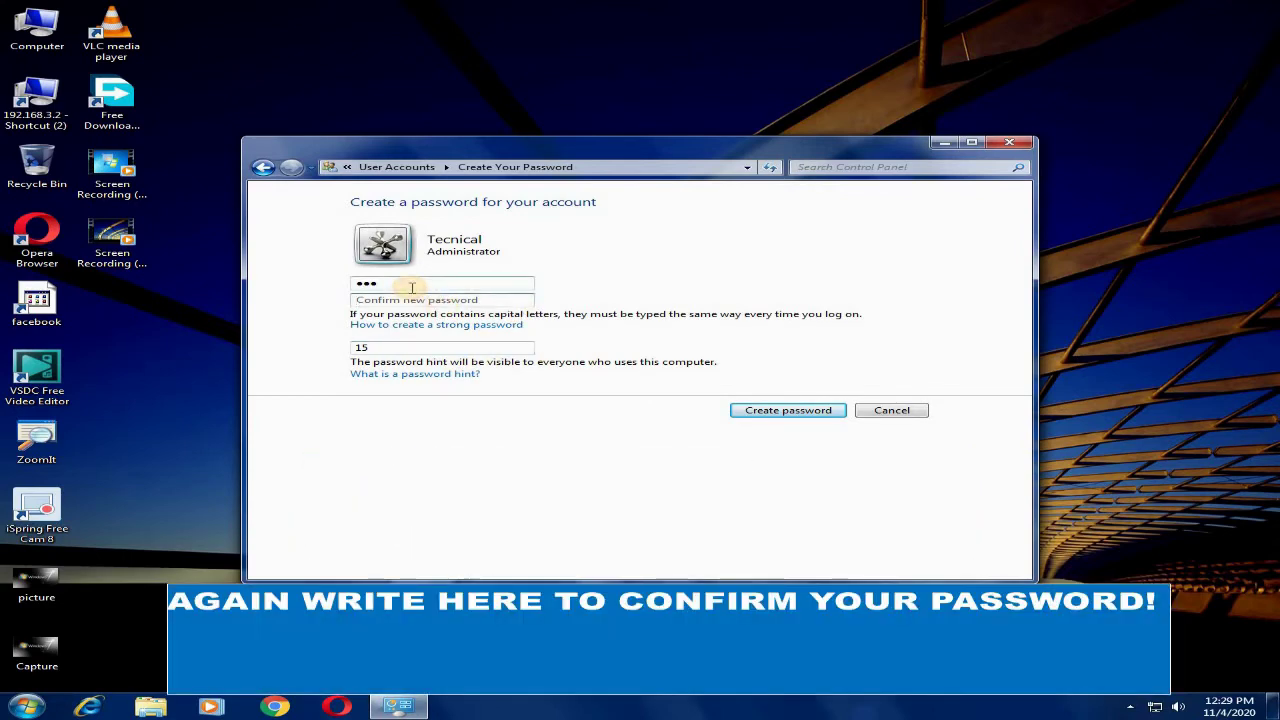
key(Tab)
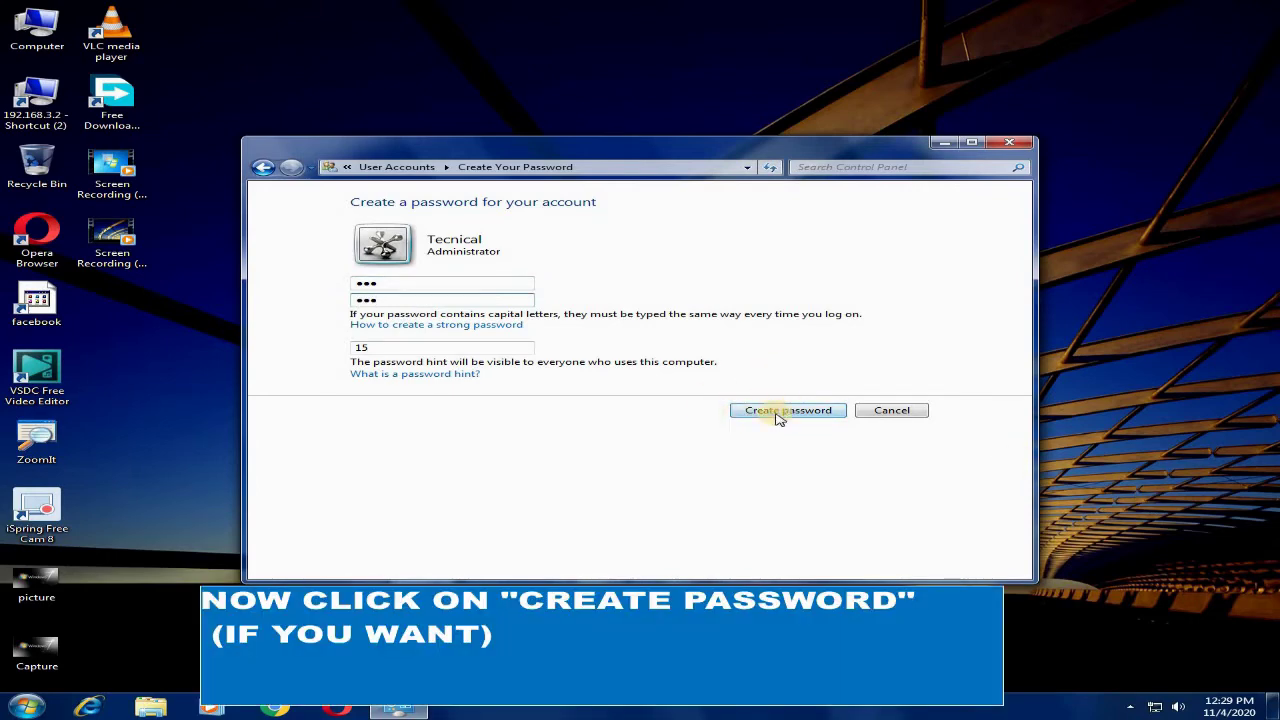
click(891, 410)
Step: Close User Accounts and refresh the desktop three times
click(1009, 142)
right_click(375, 163)
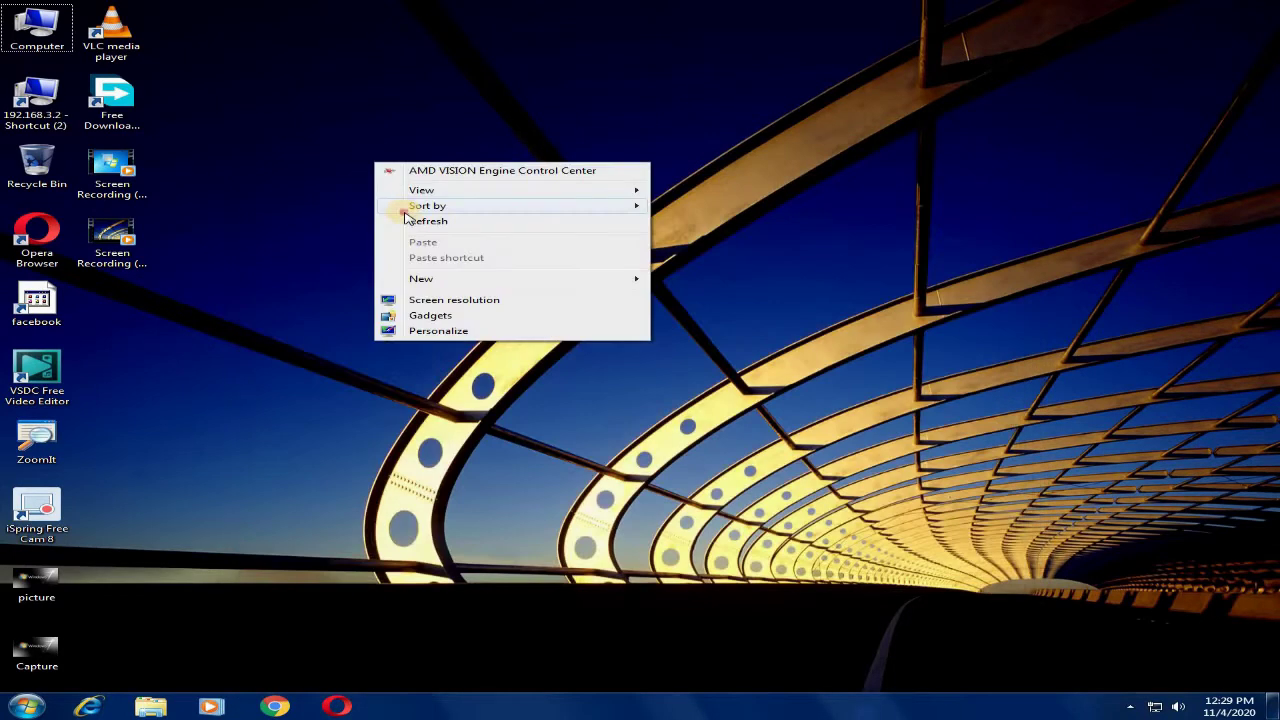
click(425, 221)
right_click(417, 228)
click(457, 277)
right_click(471, 277)
click(560, 337)
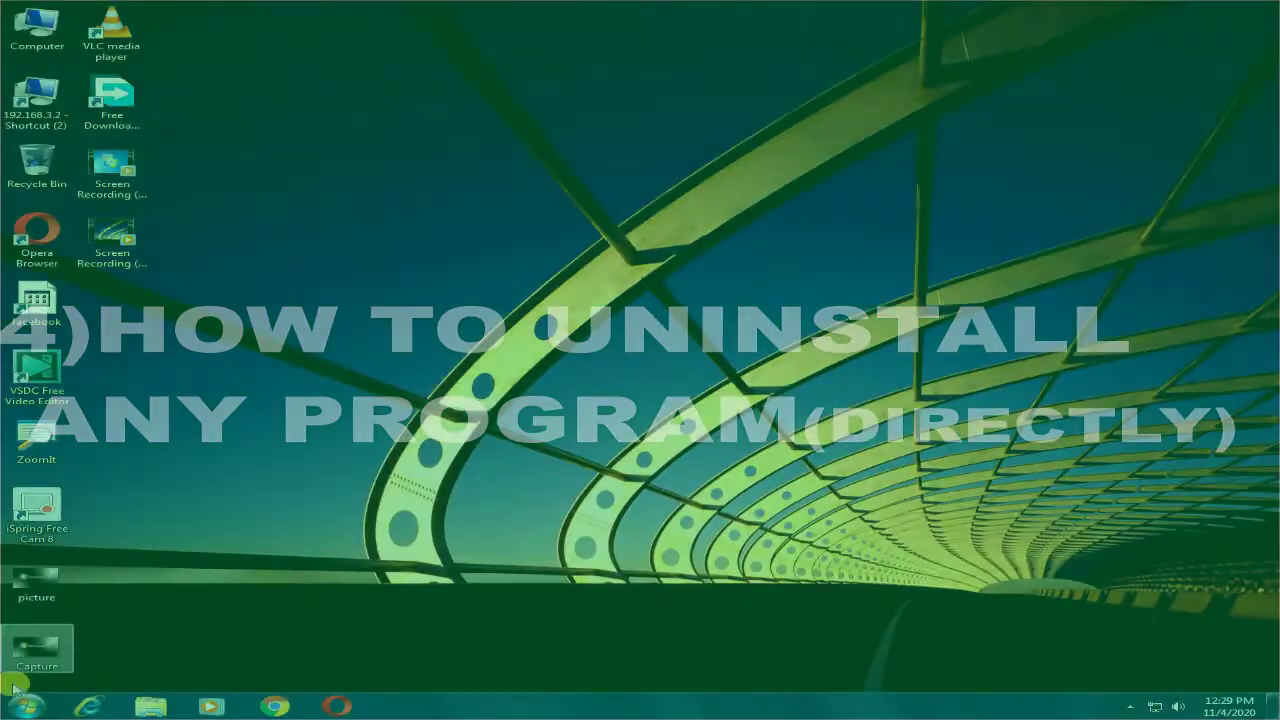
Step: Open the Start menu from the taskbar
click(10, 712)
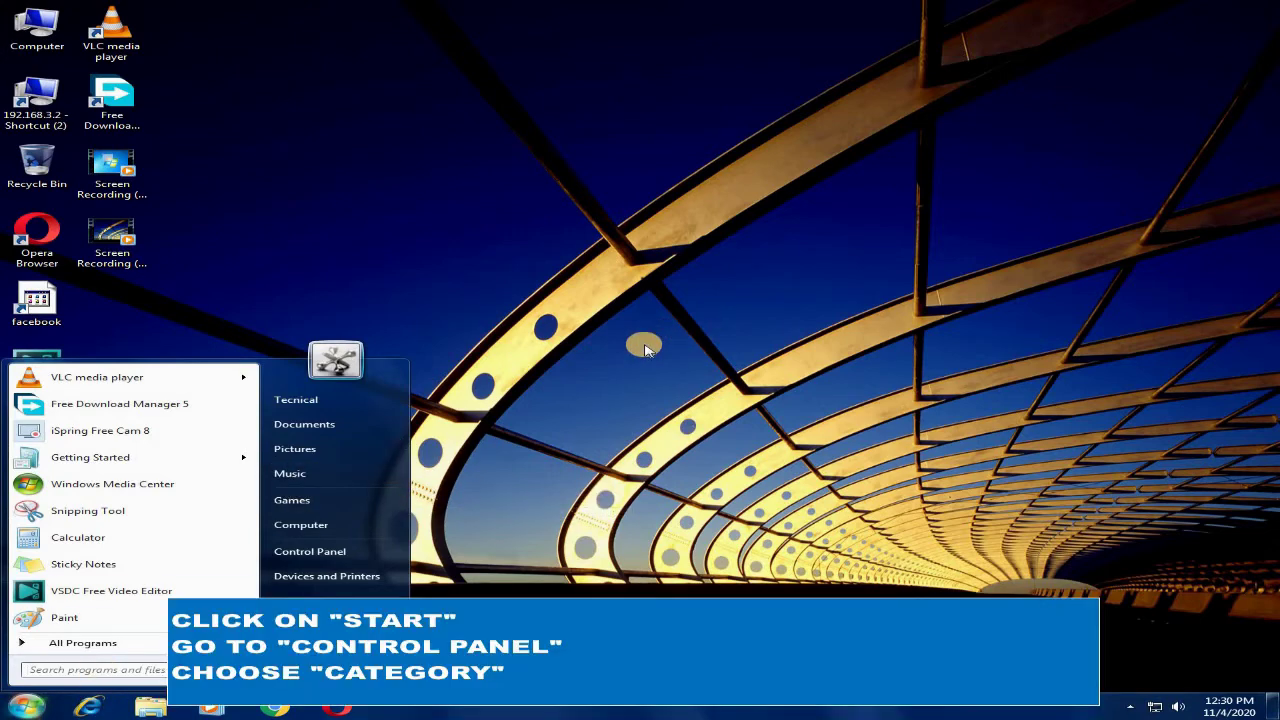
Step: Open Control Panel and set its view to Category
click(335, 556)
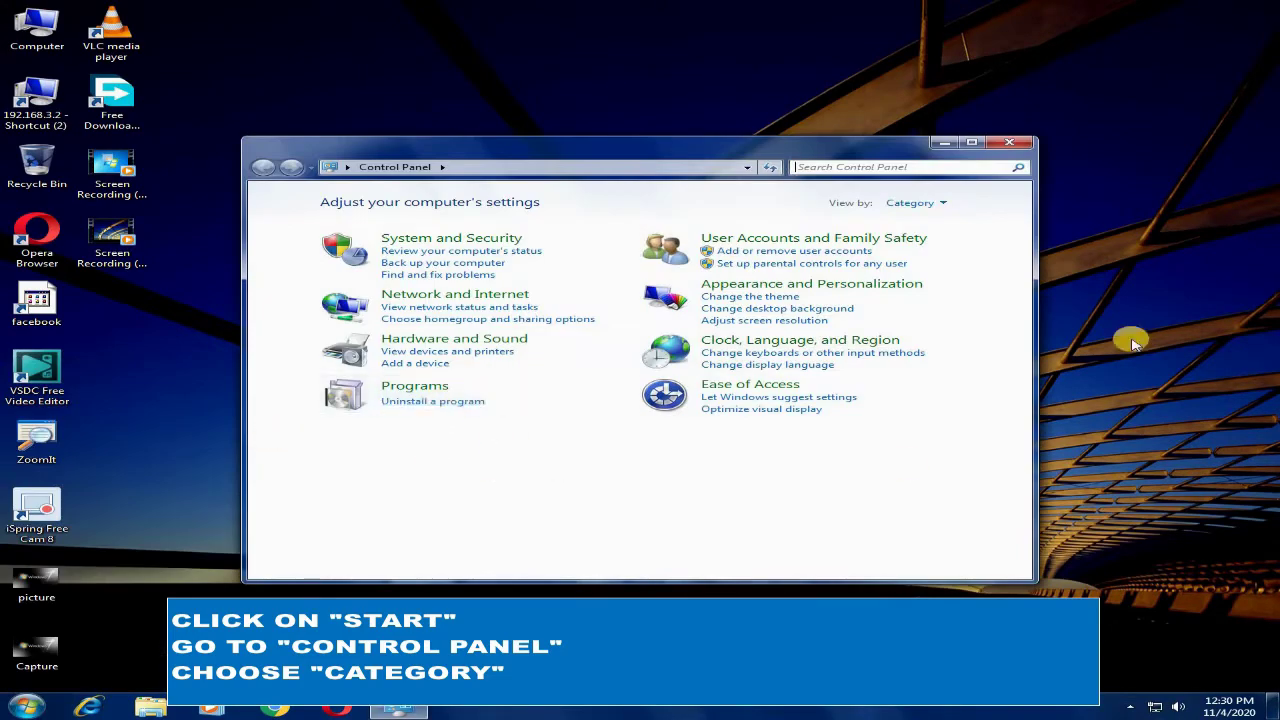
click(948, 207)
click(922, 220)
click(916, 205)
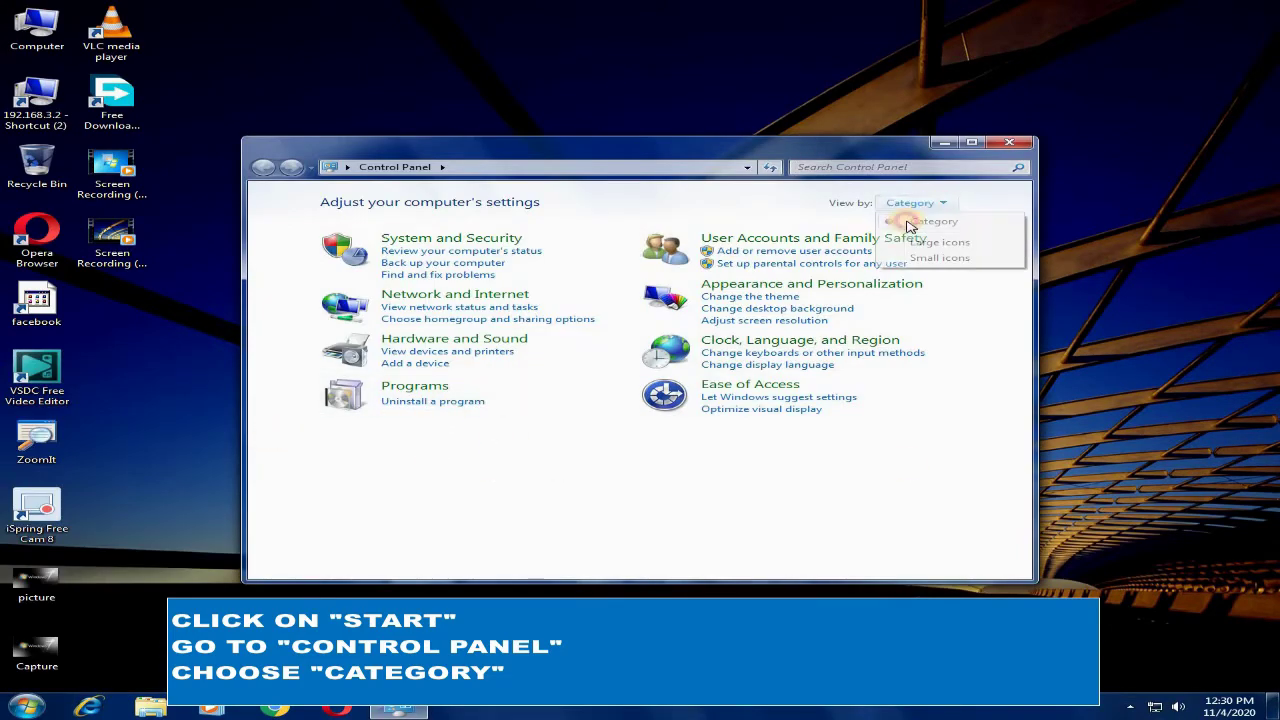
click(946, 221)
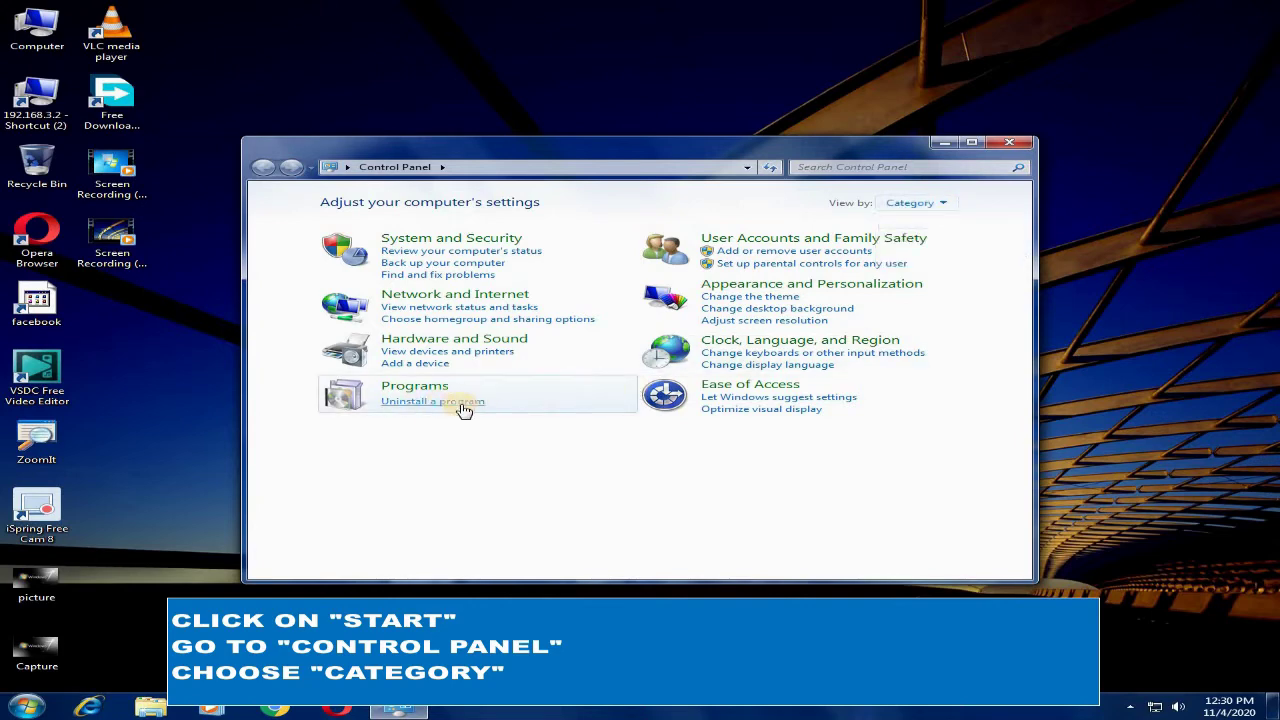
Step: In Programs and Features, bring up Uninstall for Allgemeine Runtime Files (x86) and dismiss it
click(422, 401)
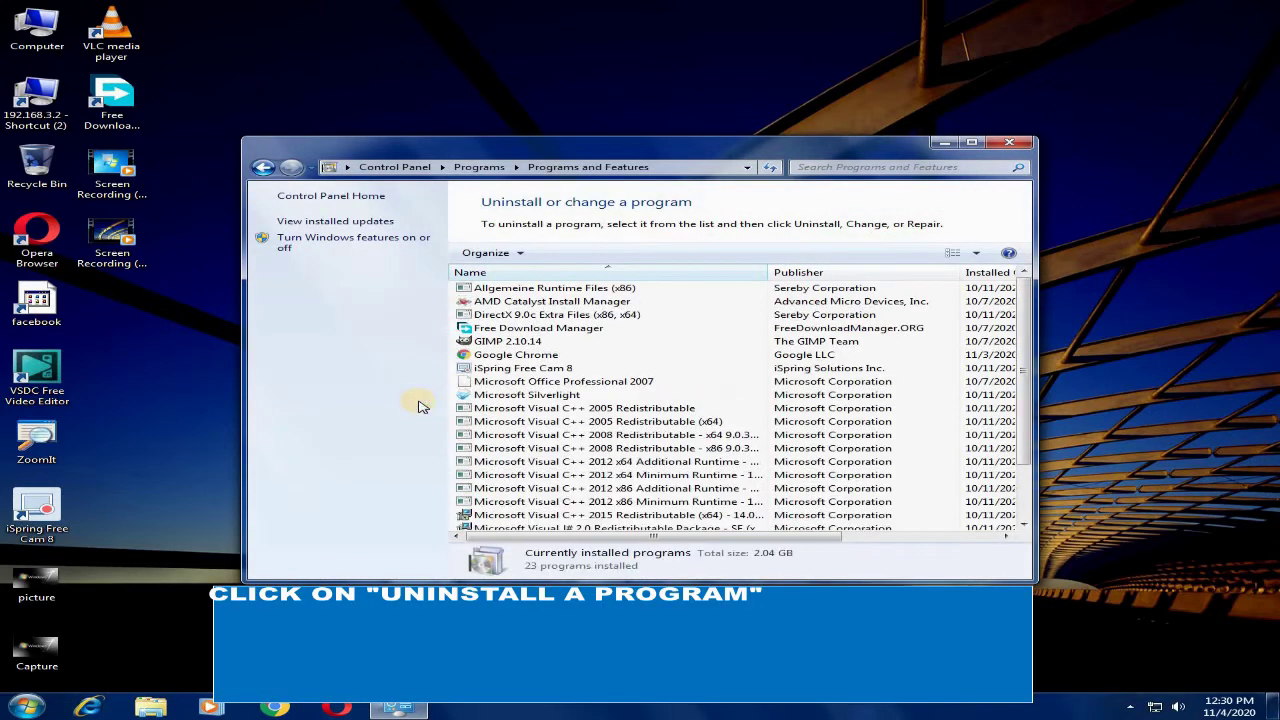
scroll(636, 380, down, 2)
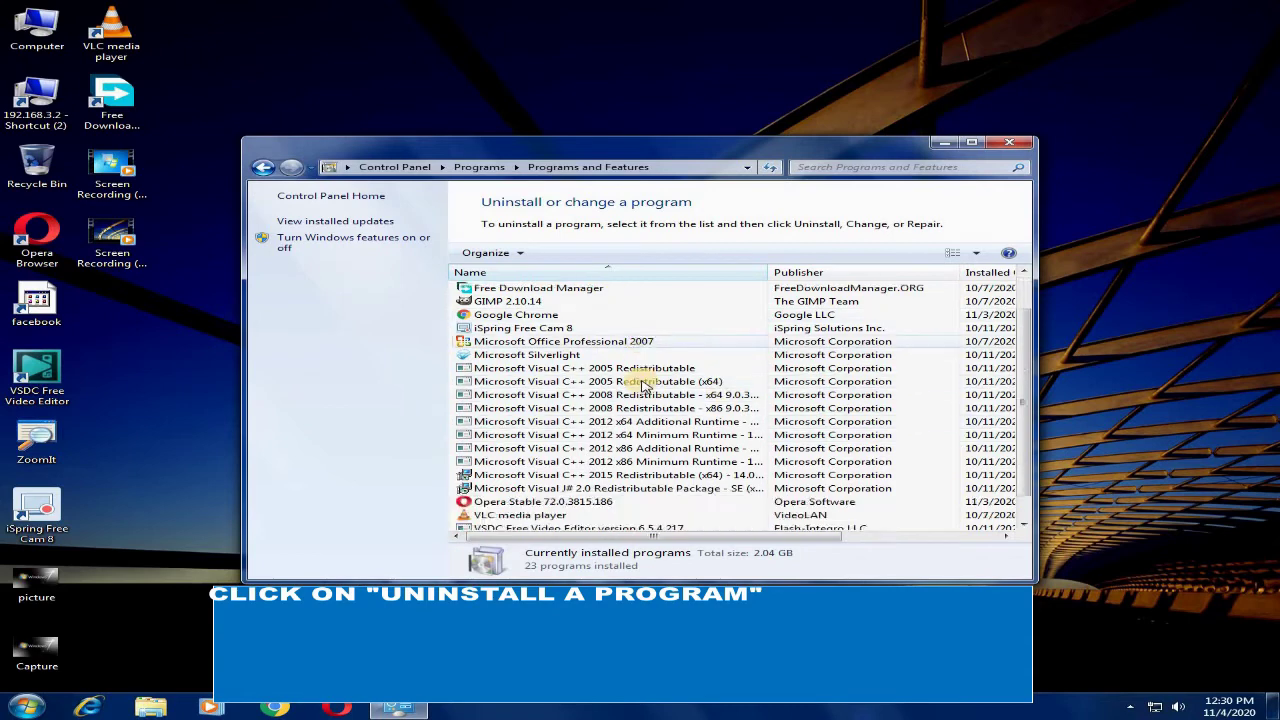
scroll(643, 385, up, 2)
right_click(571, 289)
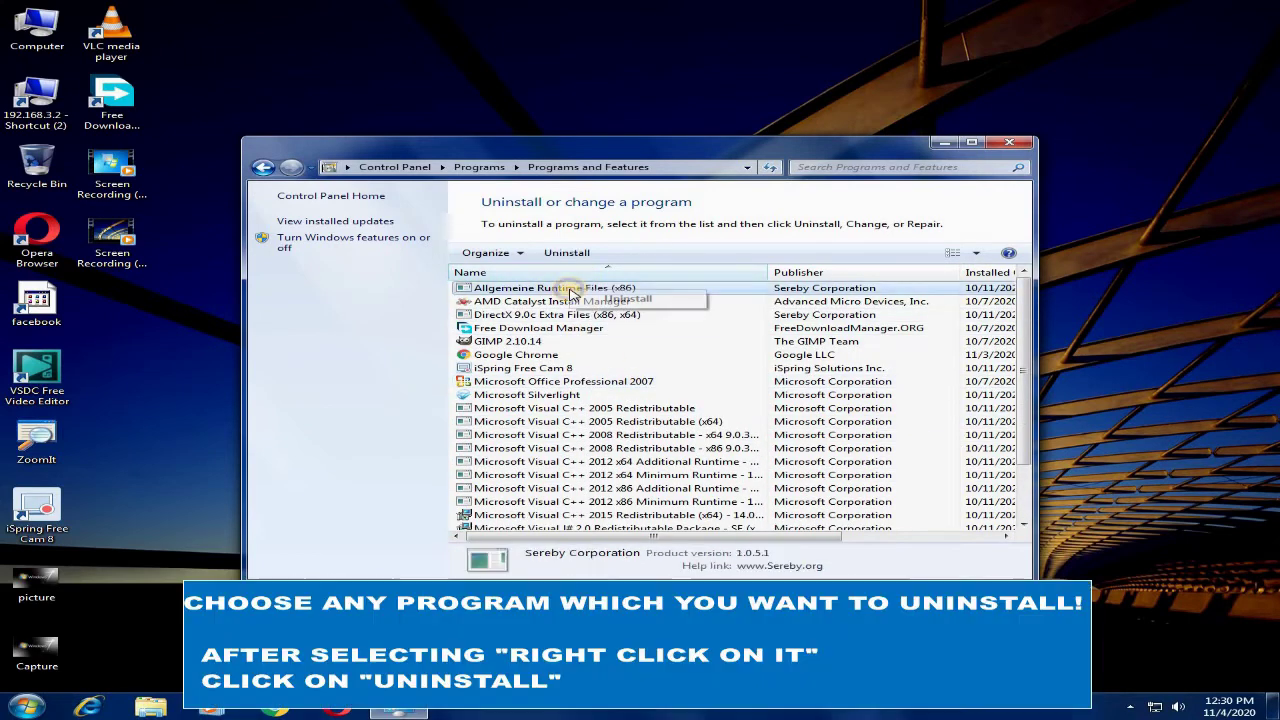
click(691, 237)
scroll(640, 430, down, 2)
scroll(640, 440, up, 2)
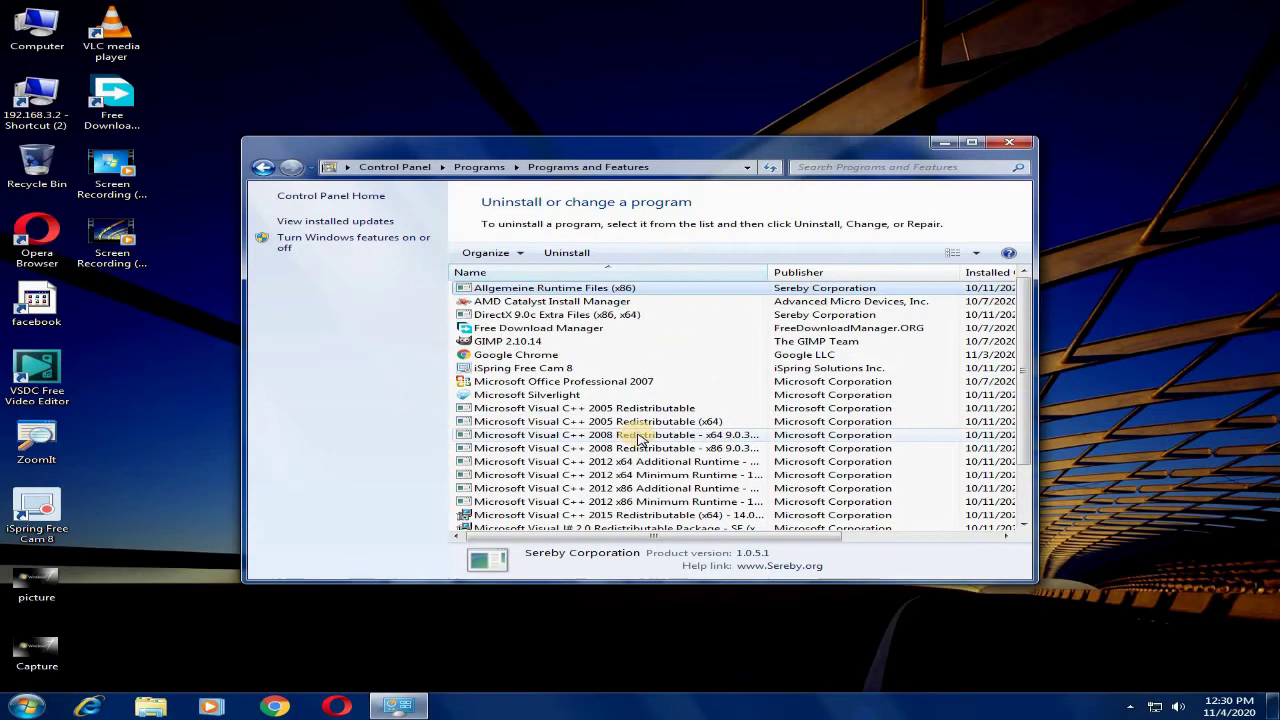
Step: Close Programs and Features and refresh the desktop three times
click(1009, 142)
right_click(548, 124)
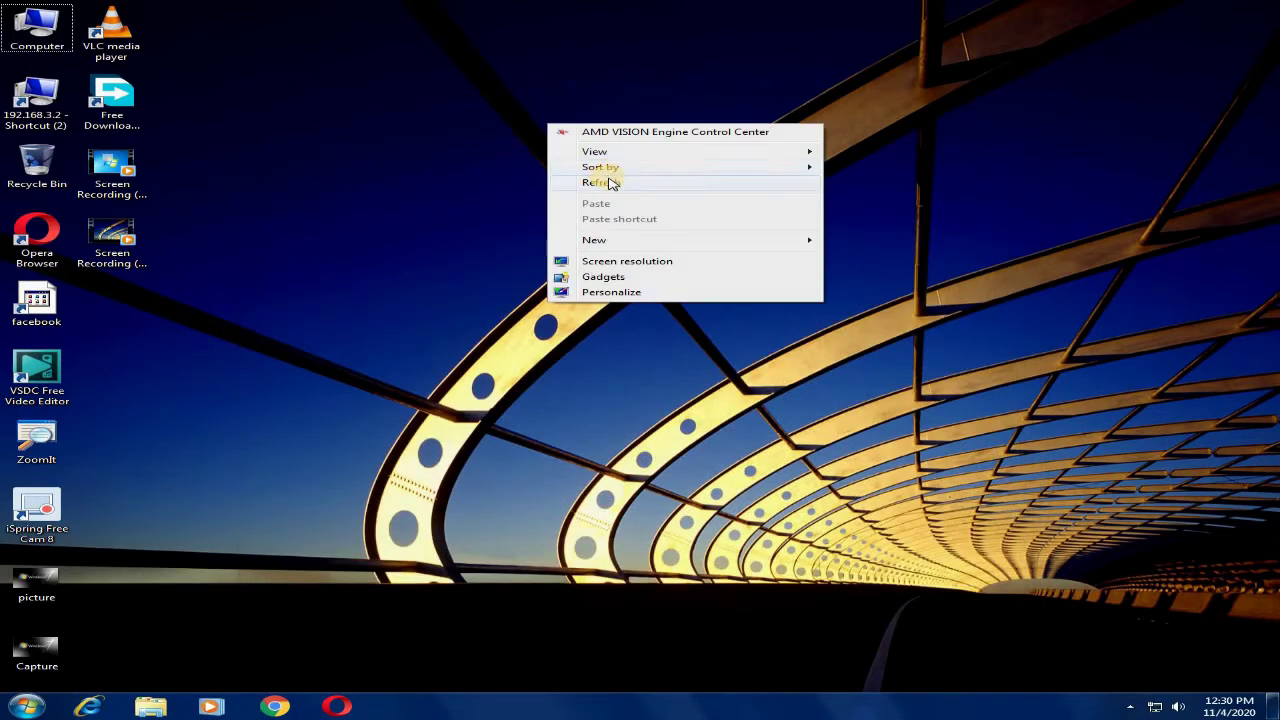
click(609, 183)
right_click(609, 179)
click(664, 241)
right_click(666, 236)
click(692, 299)
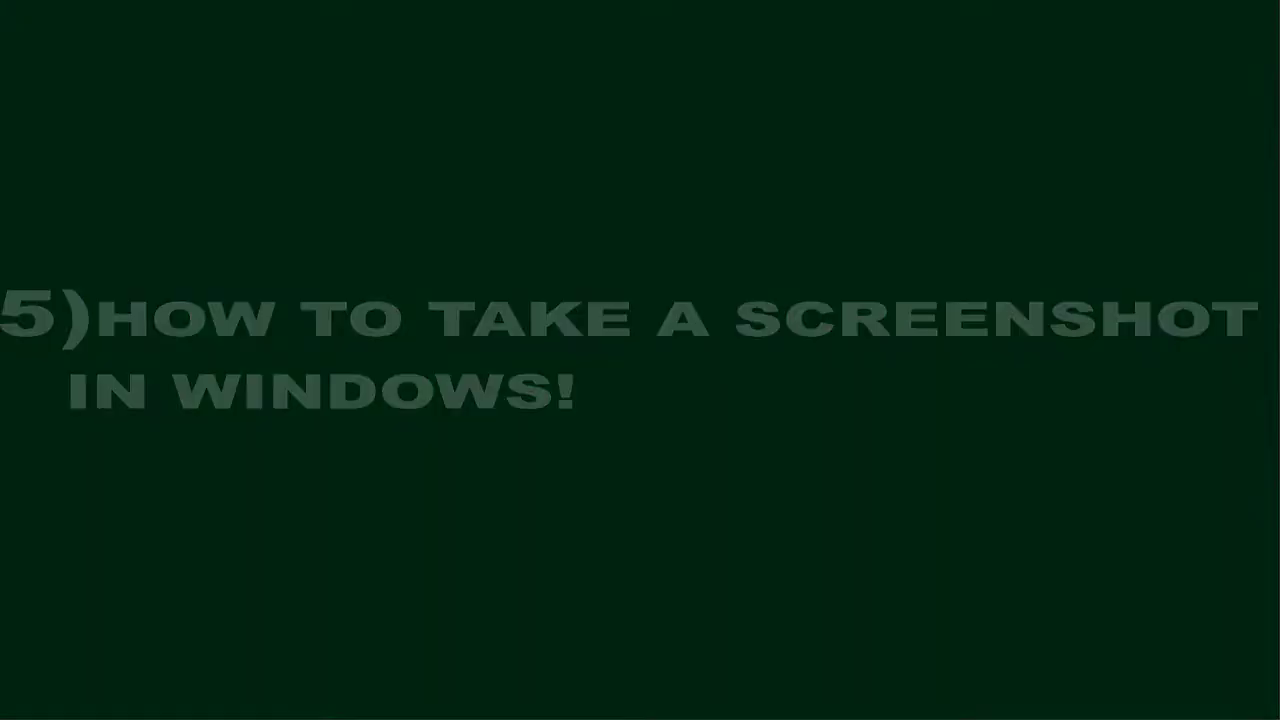
Step: Search the Start menu for 'snipping too', then dismiss it and refresh the desktop
key(super)
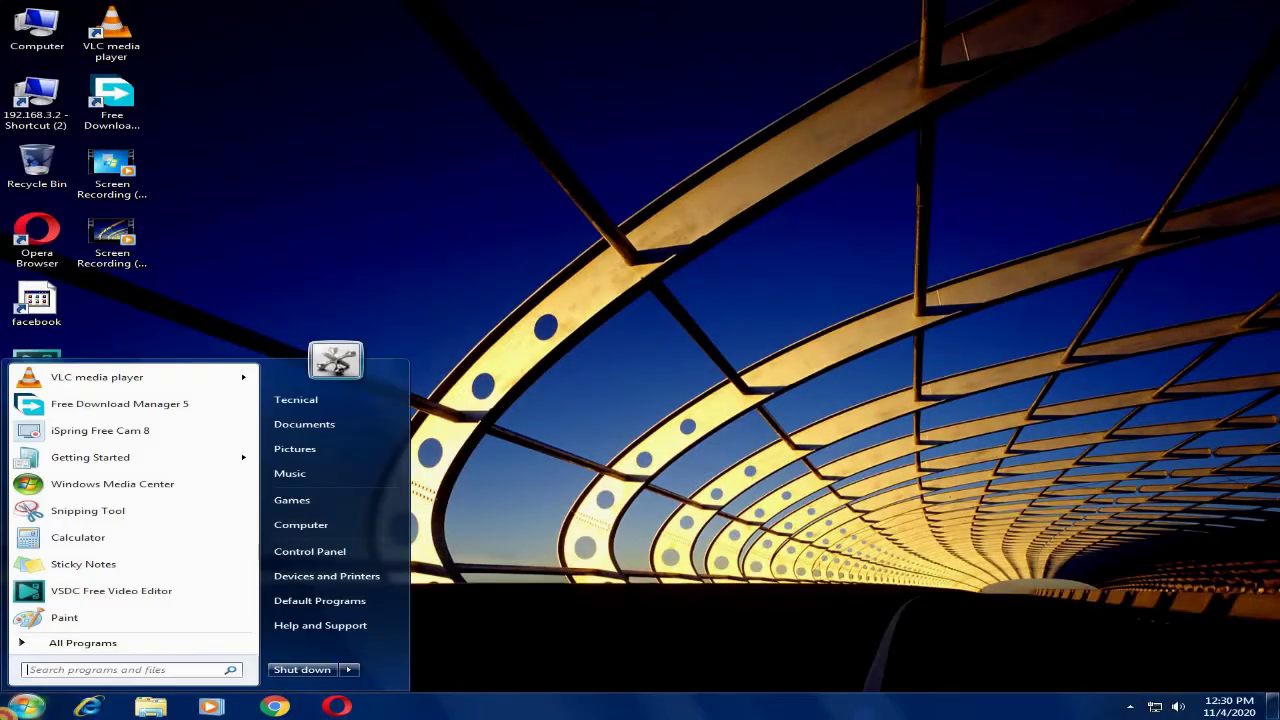
click(530, 410)
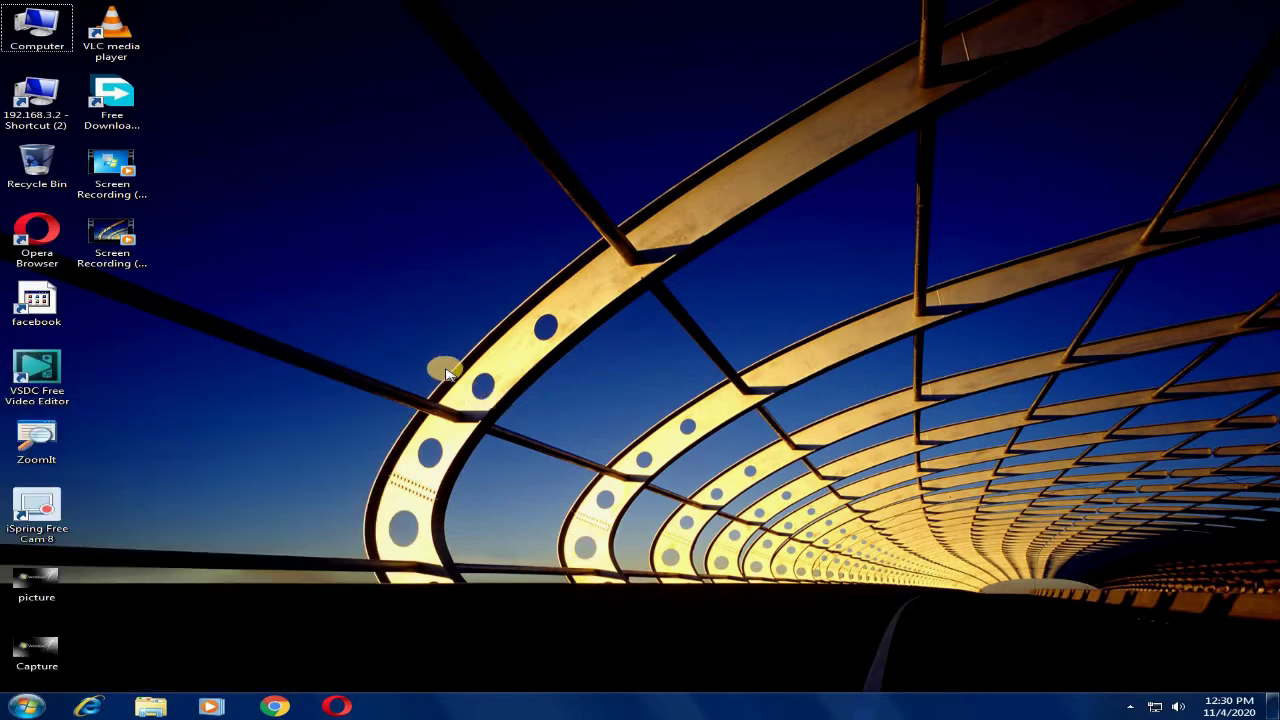
click(46, 705)
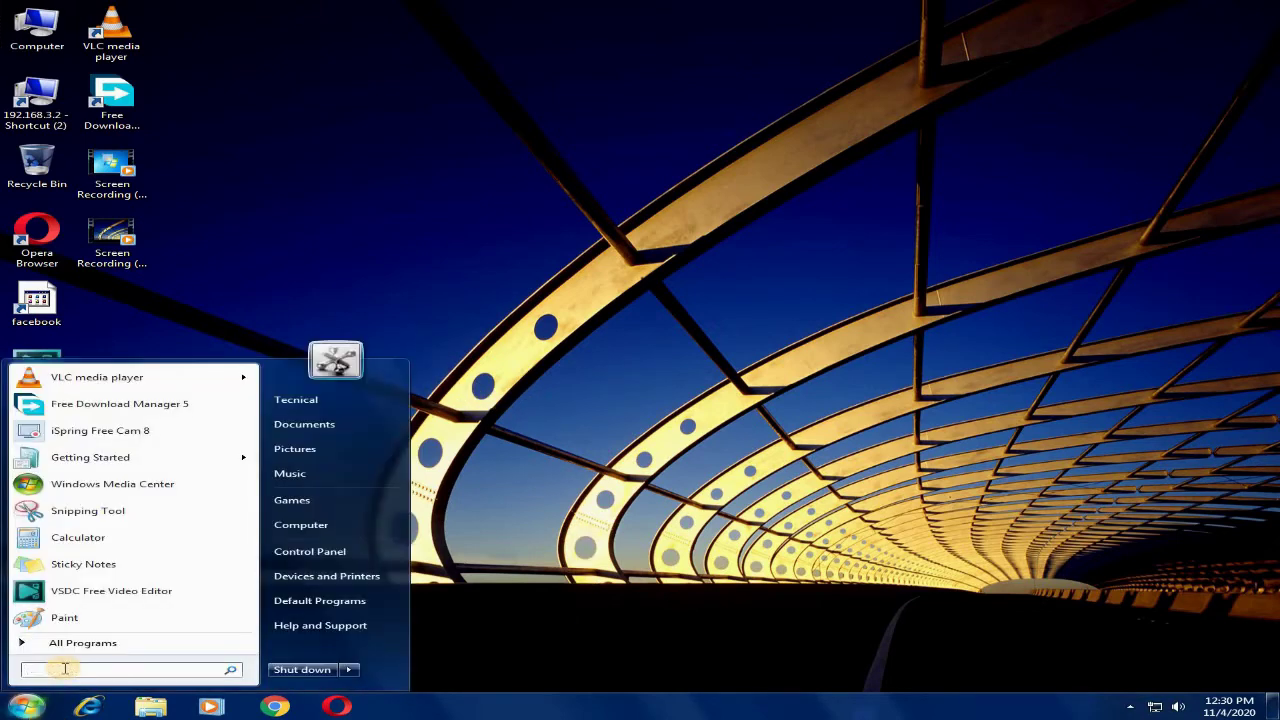
text(snipp)
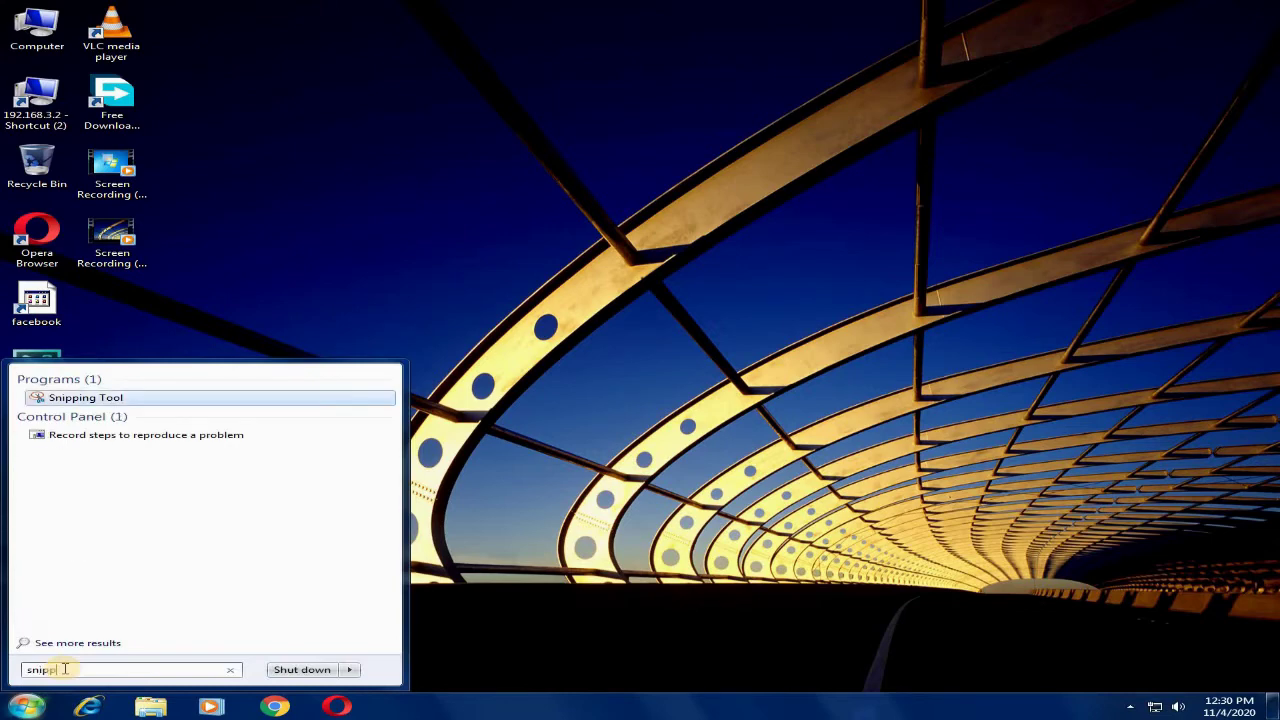
text(ing to)
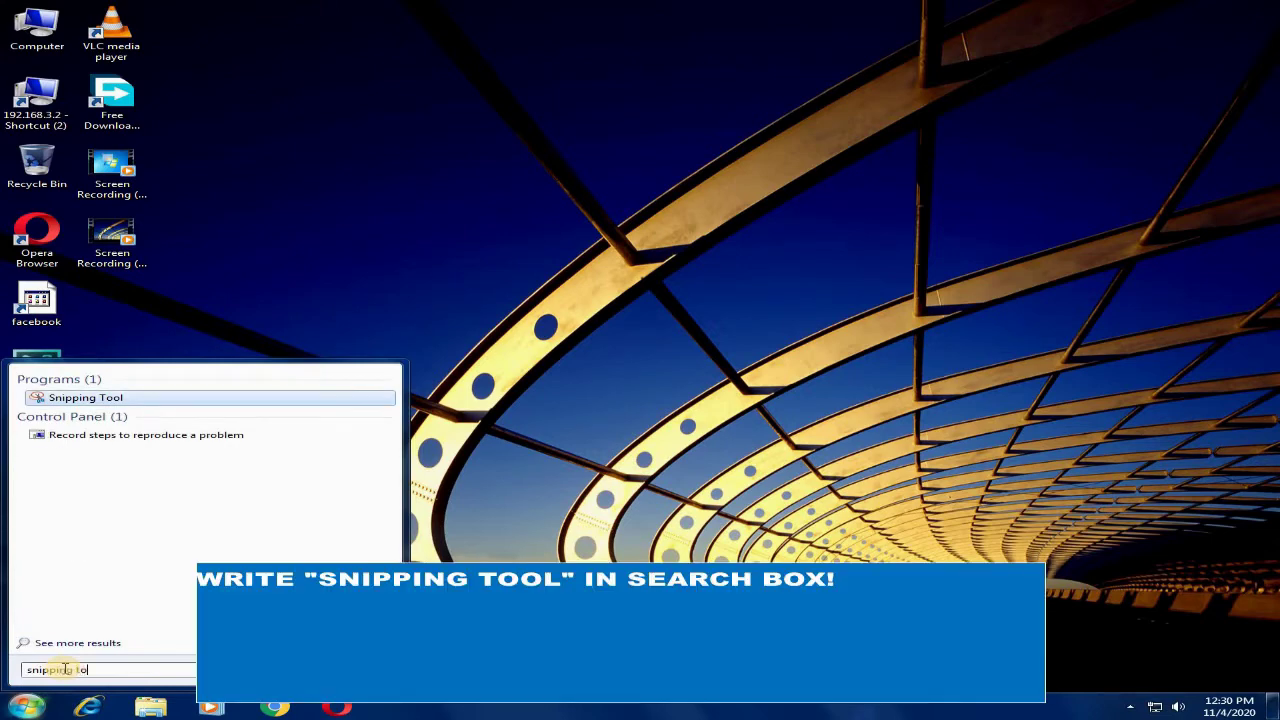
text(ol)
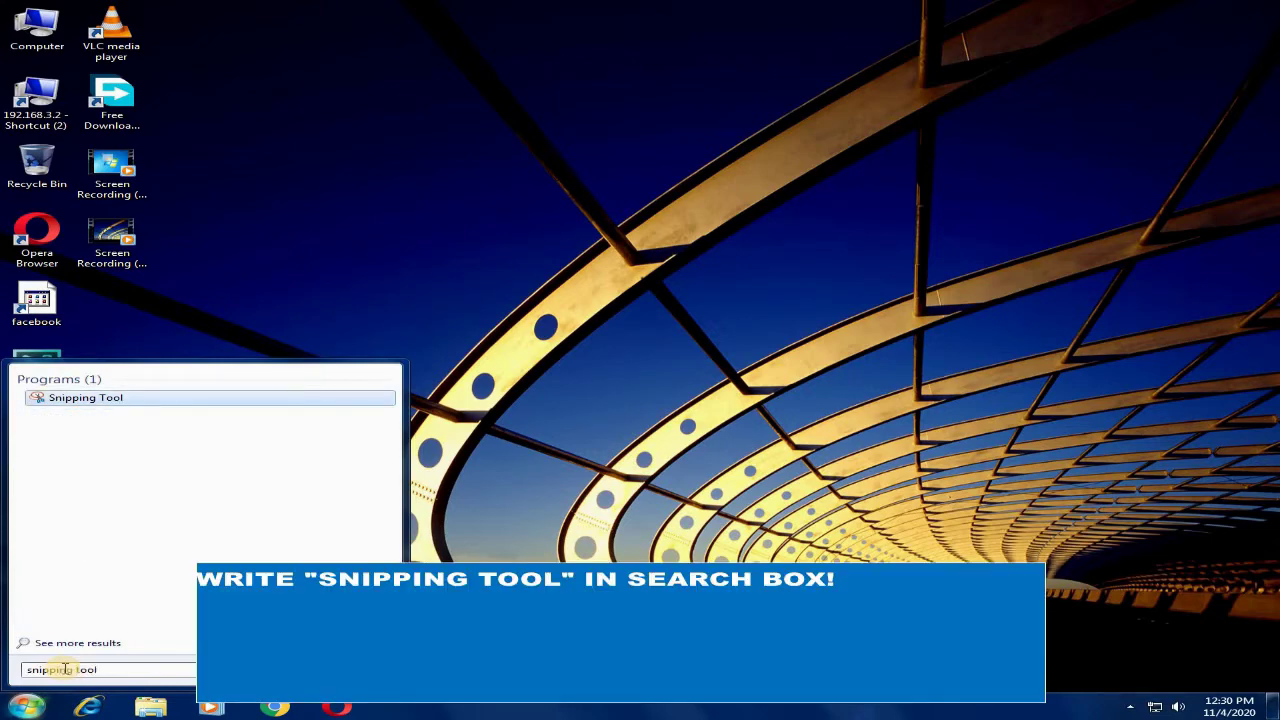
click(500, 403)
right_click(428, 290)
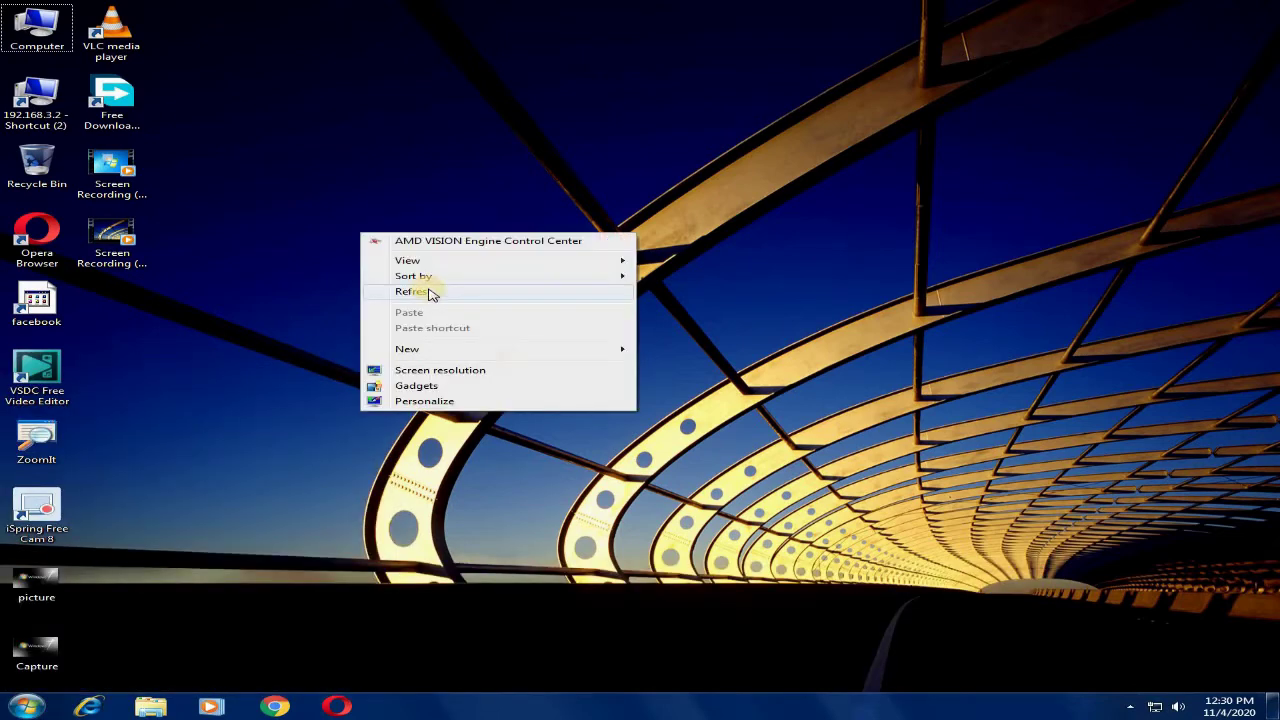
click(505, 350)
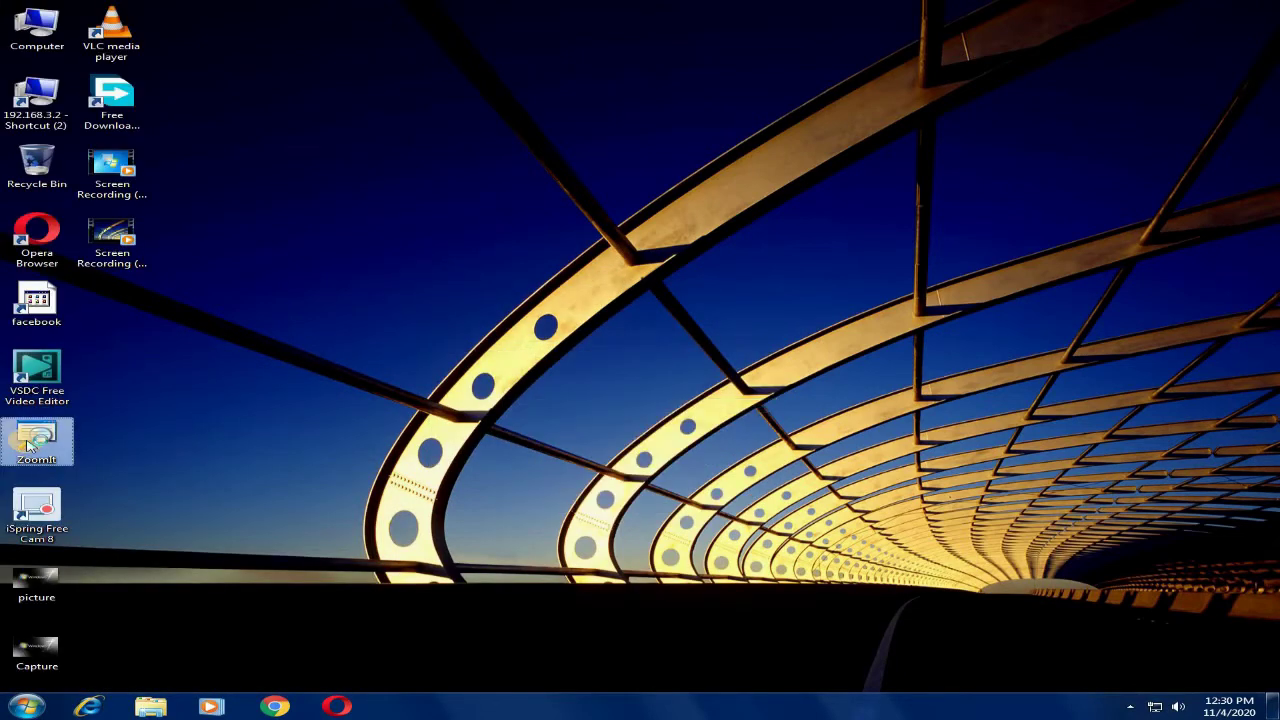
Step: Search Start for 'snipping to' again and launch Snipping Tool
click(1100, 706)
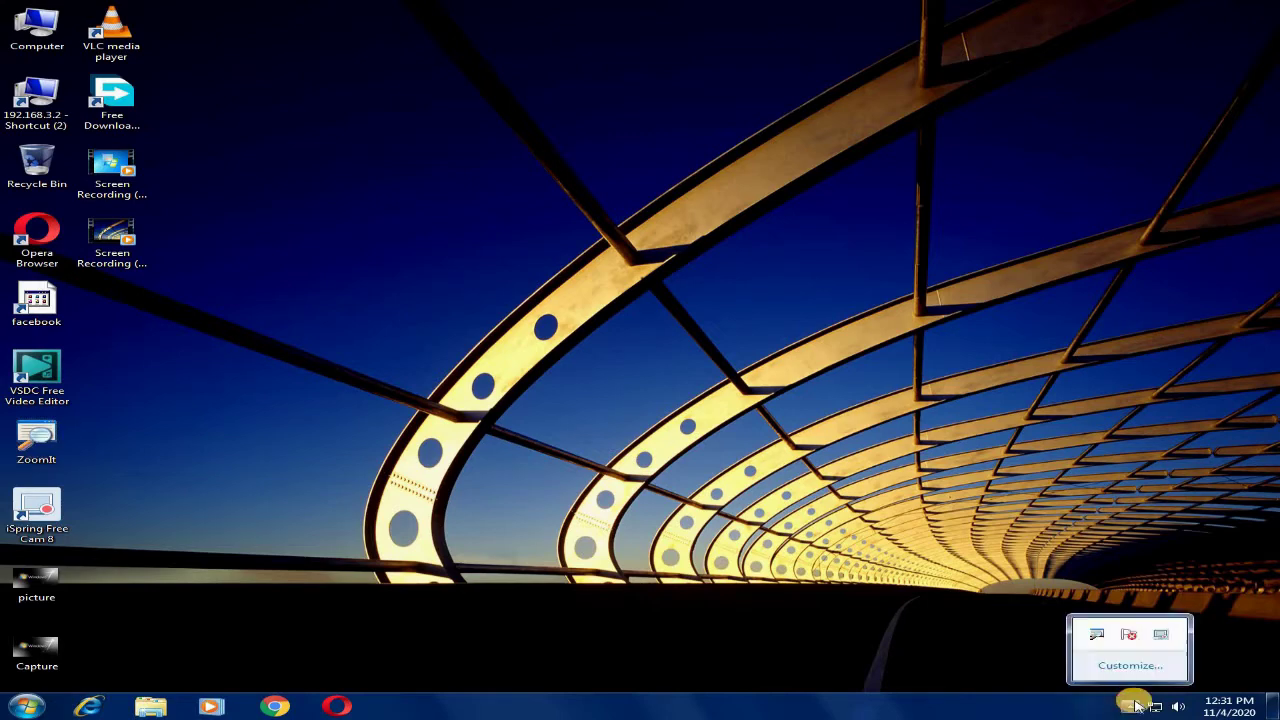
click(1132, 703)
click(24, 707)
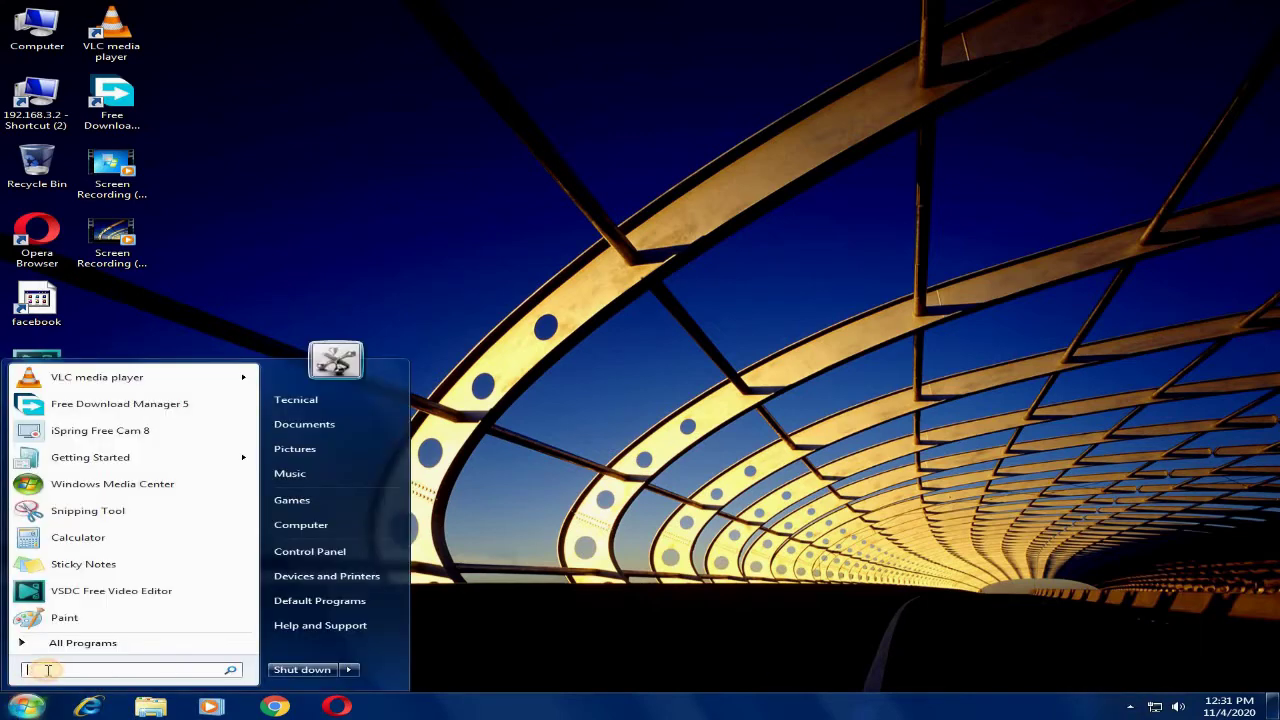
text(snippi)
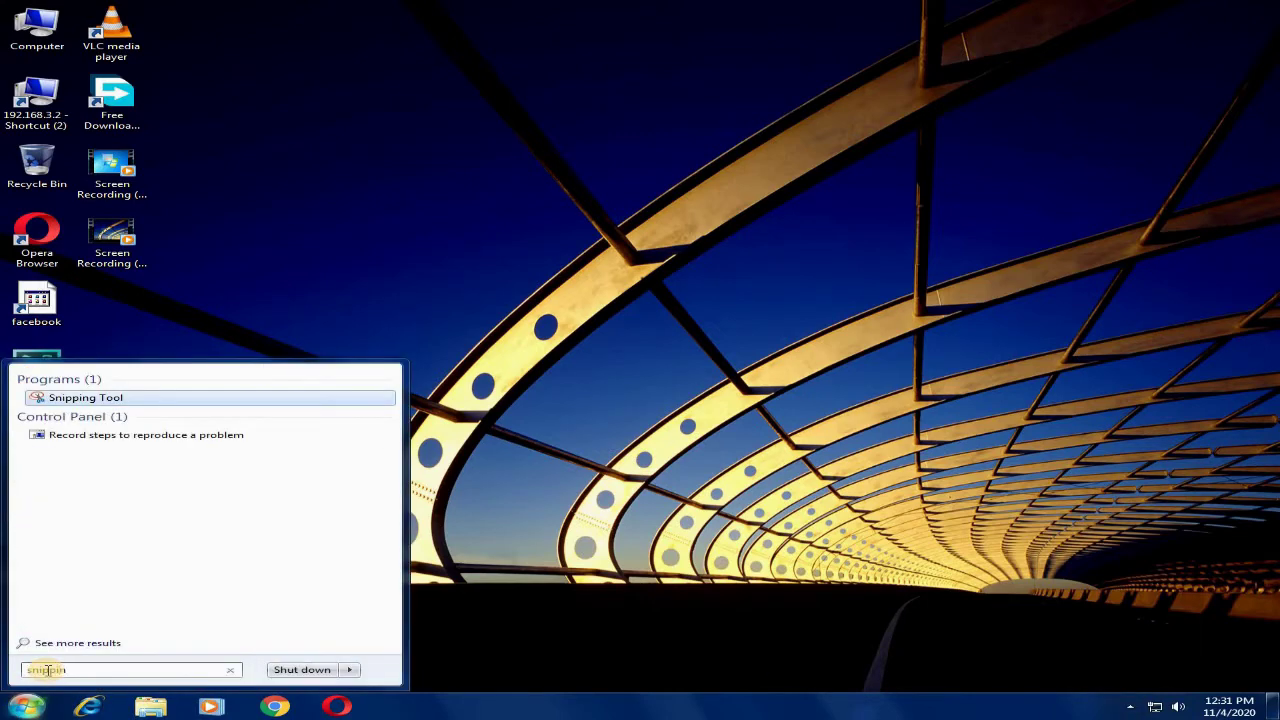
text(ng tool)
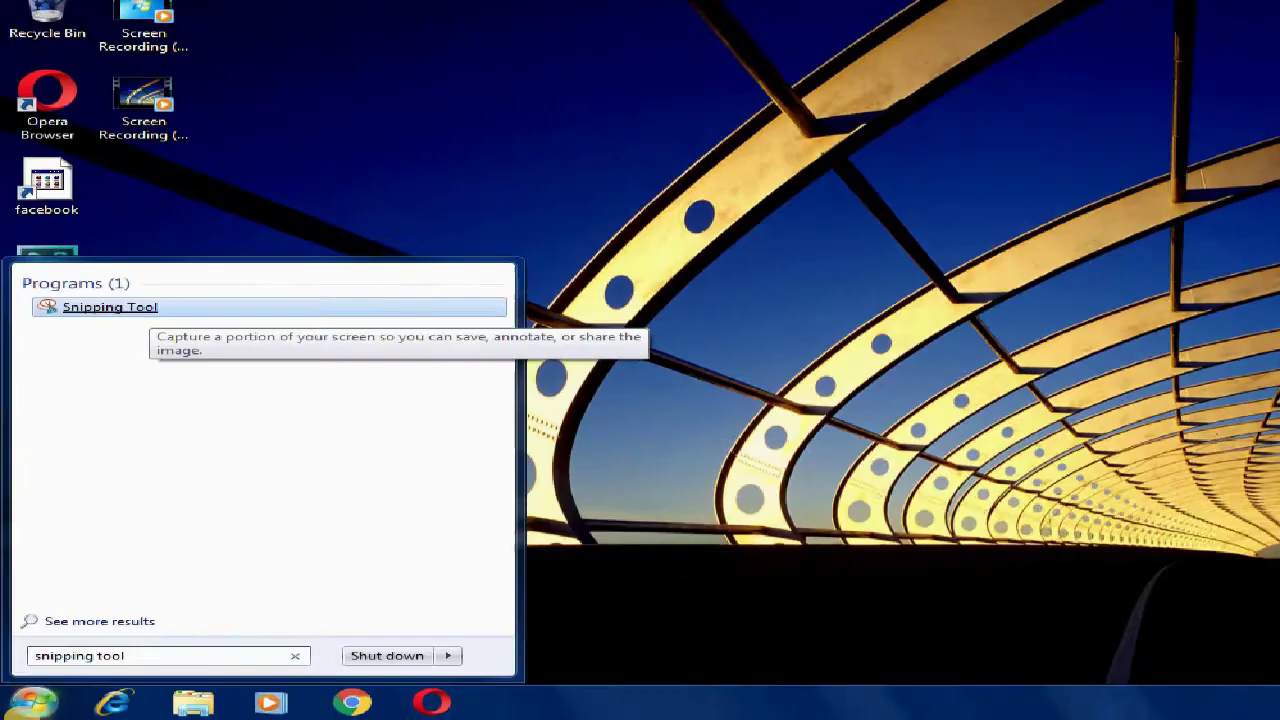
key(Return)
click(5, 708)
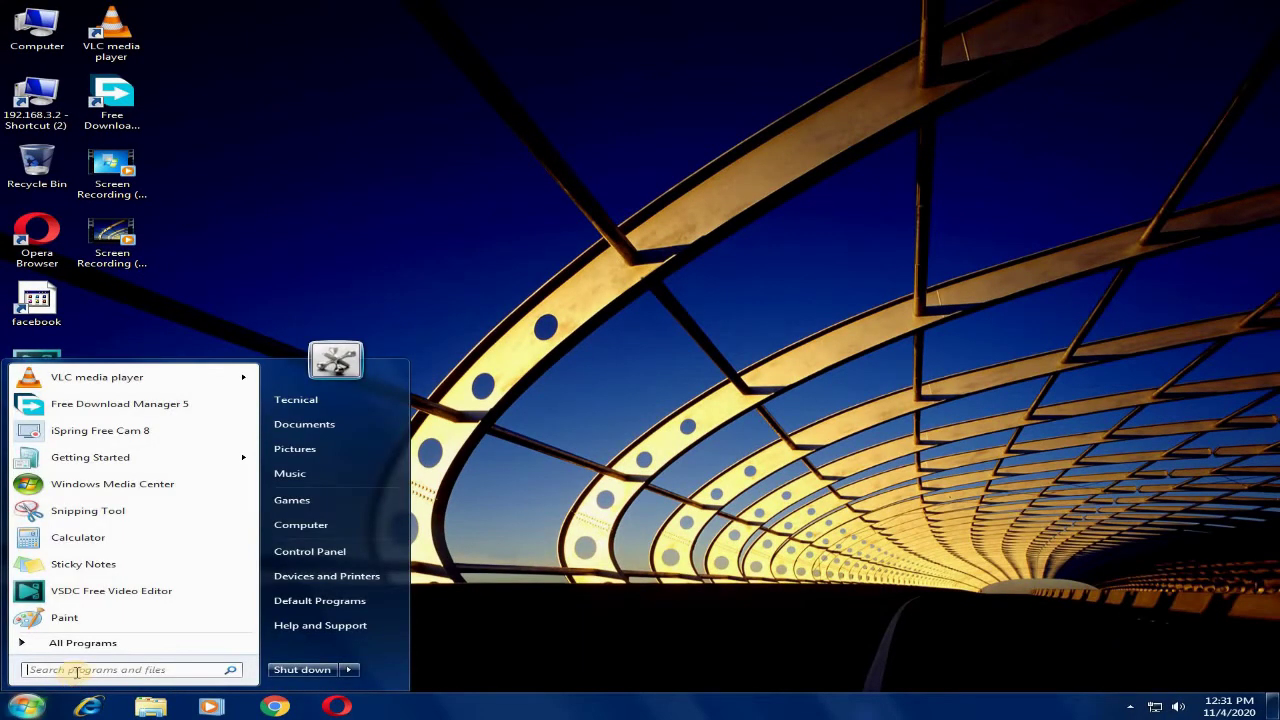
text(snippi)
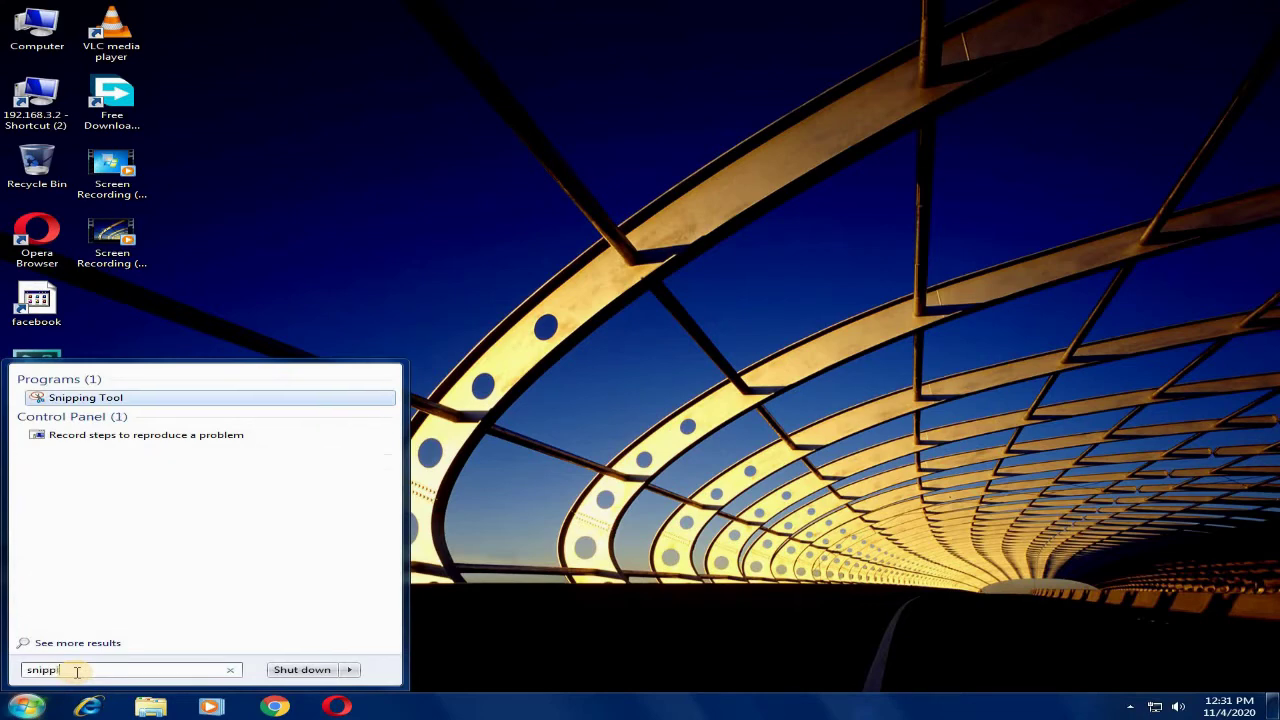
text(ng tool)
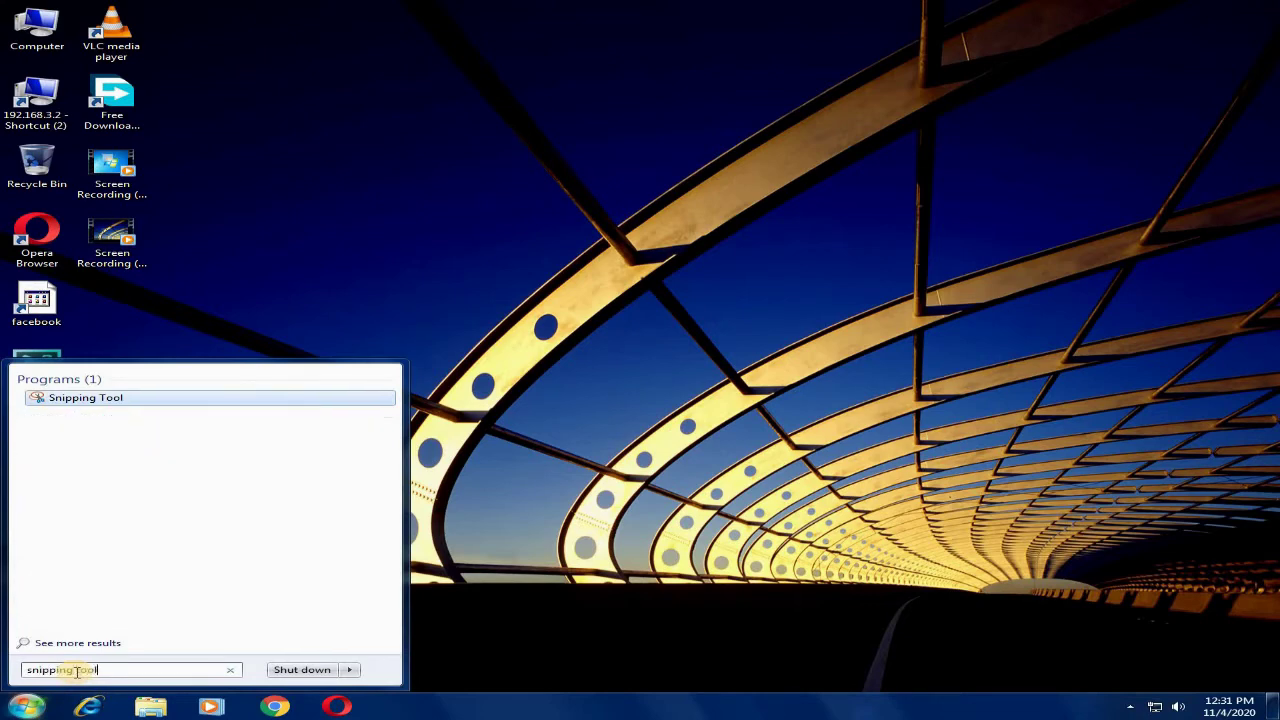
key(Return)
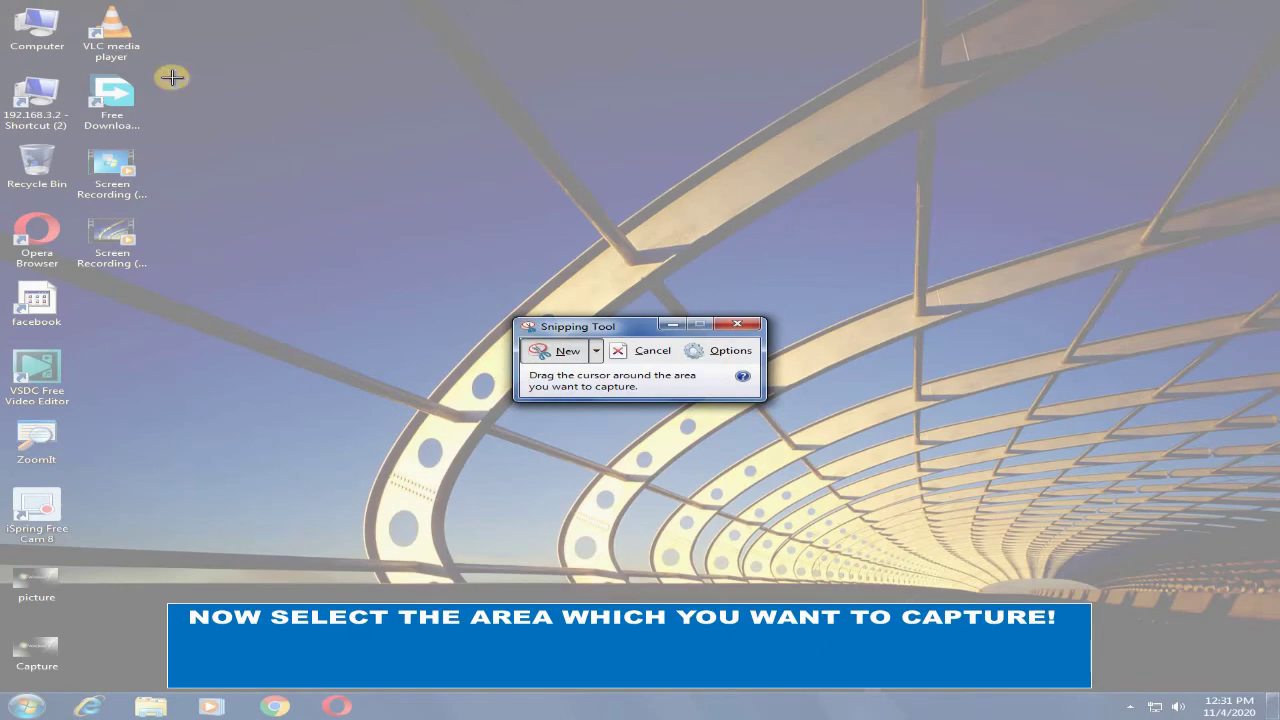
Step: Capture the whole screen as a snip and maximize the Snipping Tool editor
drag(3, 3, 1275, 712)
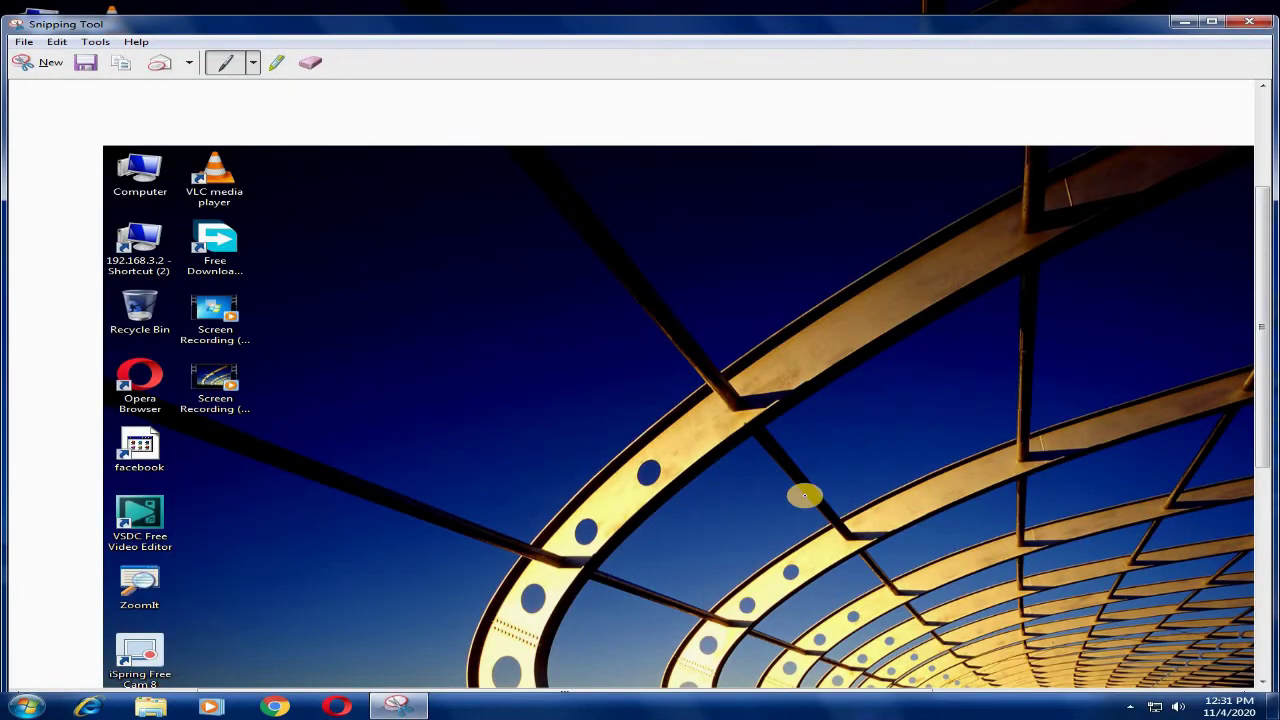
scroll(530, 565, down, 1)
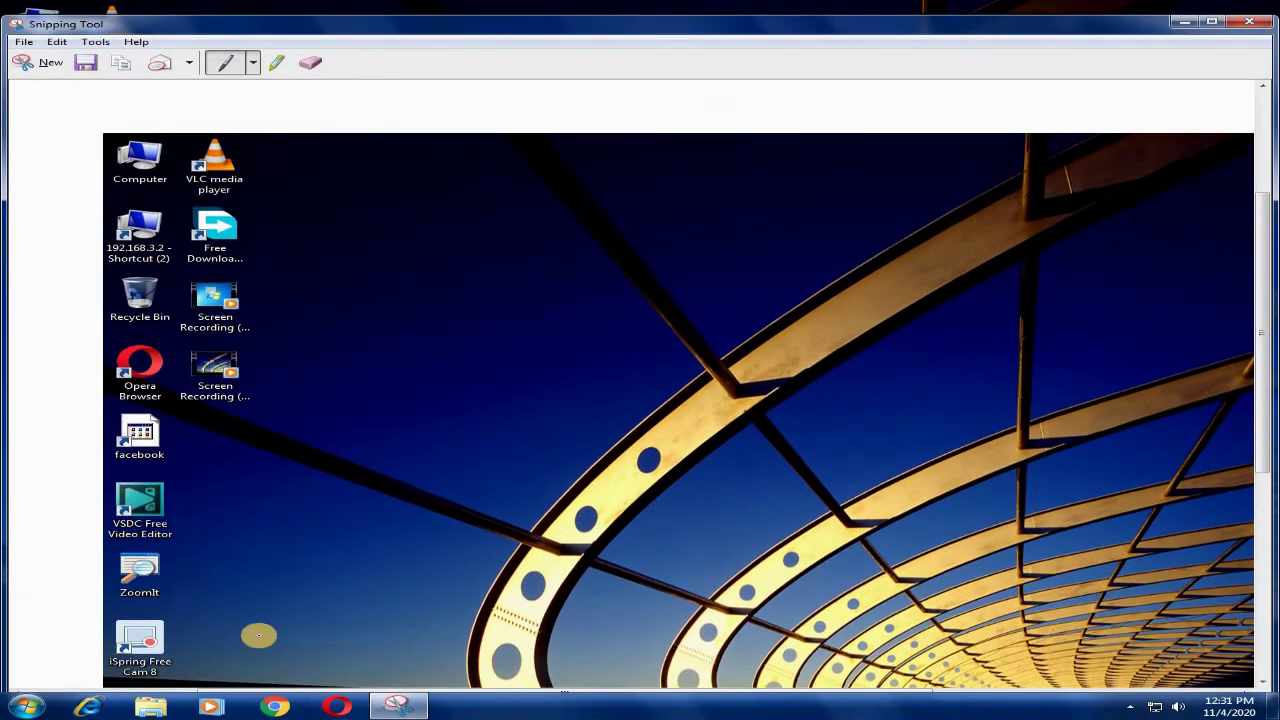
scroll(690, 485, down, 3)
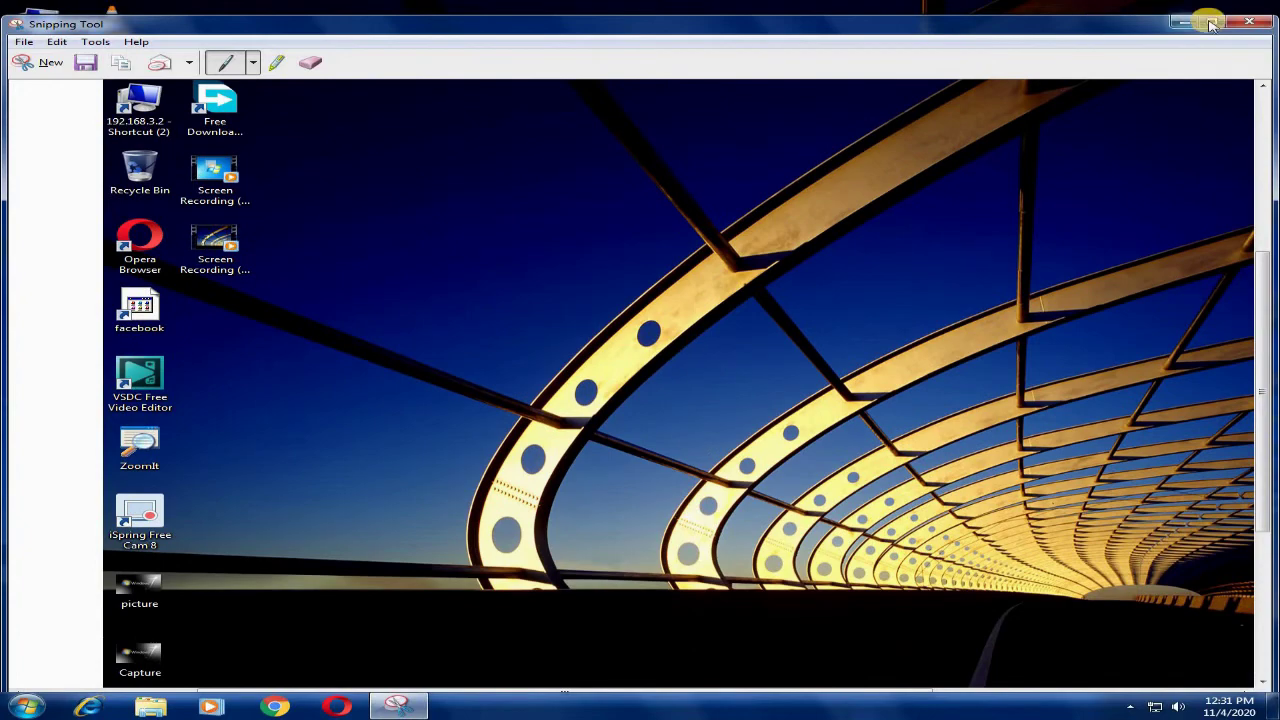
click(1210, 22)
Step: Scroll around the captured snip, then close it to get the save prompt
click(890, 686)
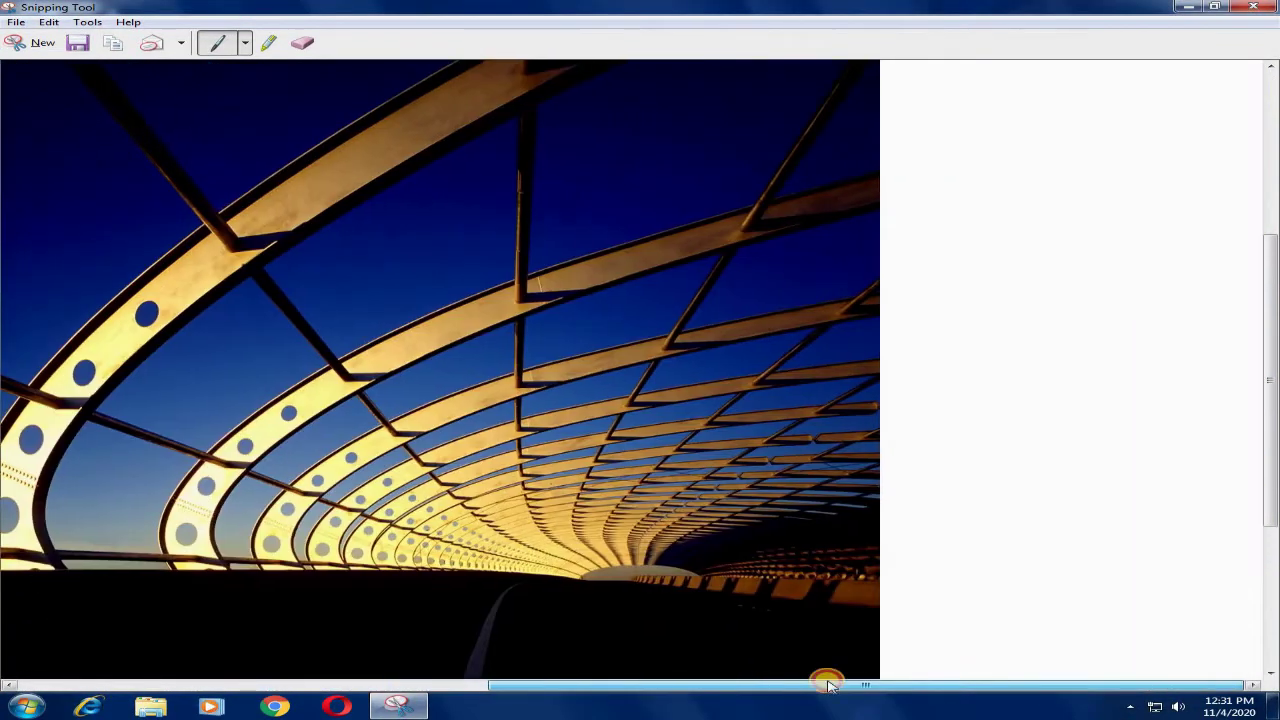
drag(828, 686, 571, 680)
scroll(500, 320, down, 1)
scroll(500, 320, up, 1)
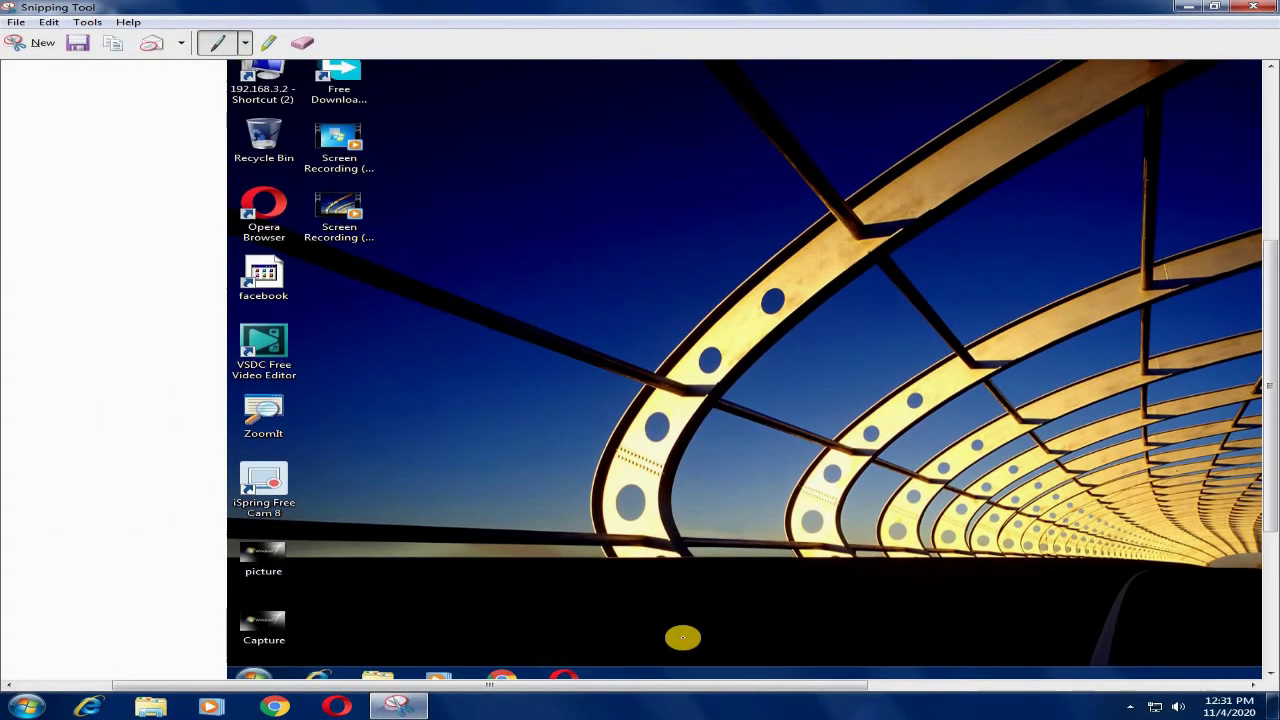
scroll(683, 637, right, 3)
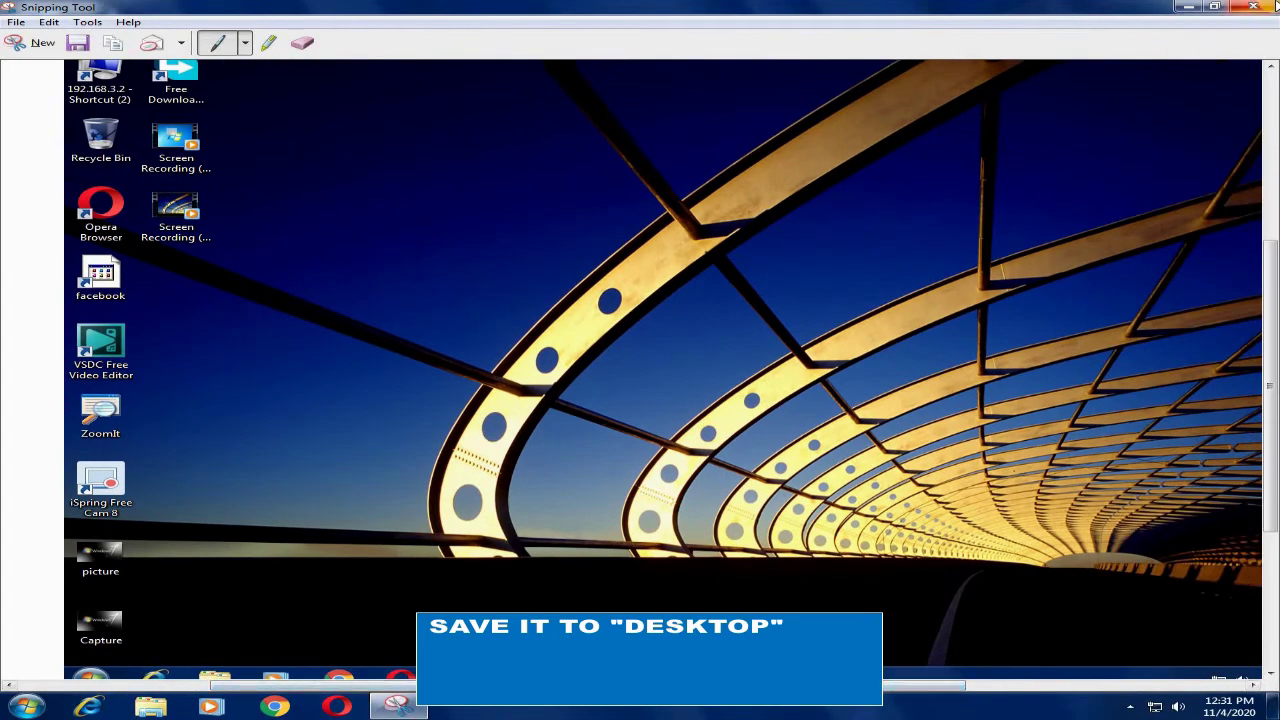
click(1253, 7)
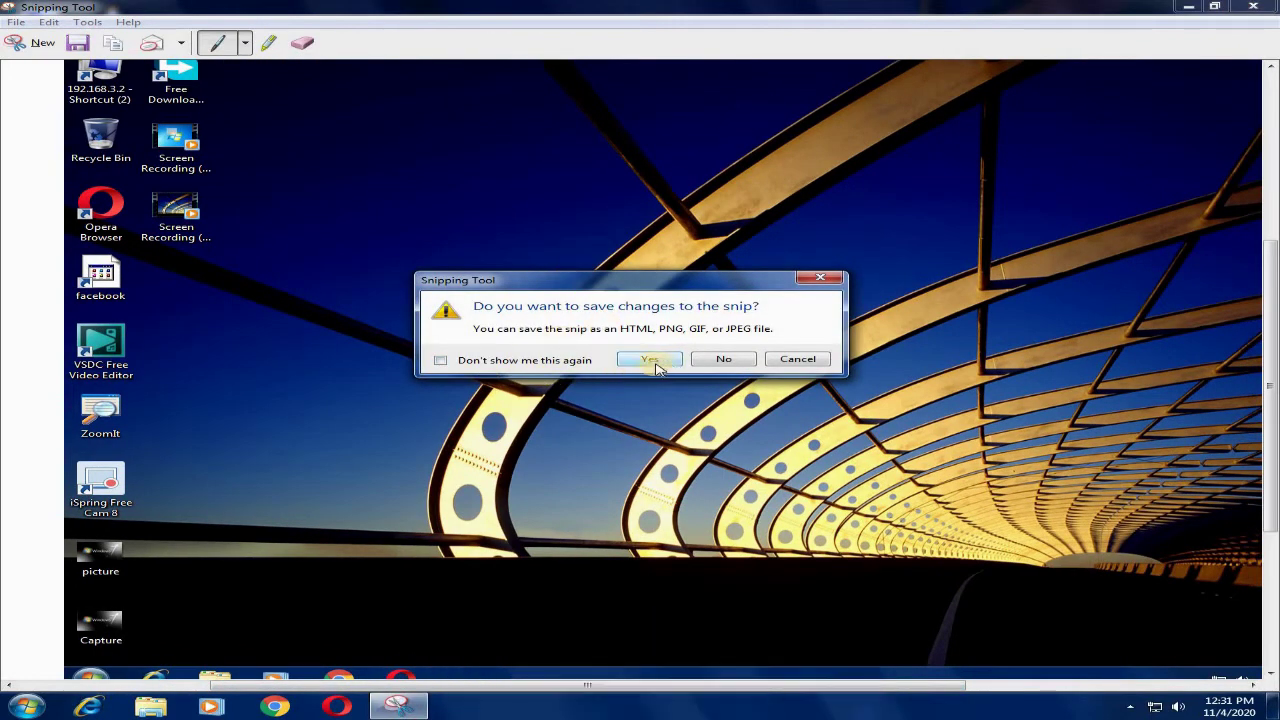
Step: Confirm saving and store the snip on the Desktop as the PNG 'Capture1'
click(650, 365)
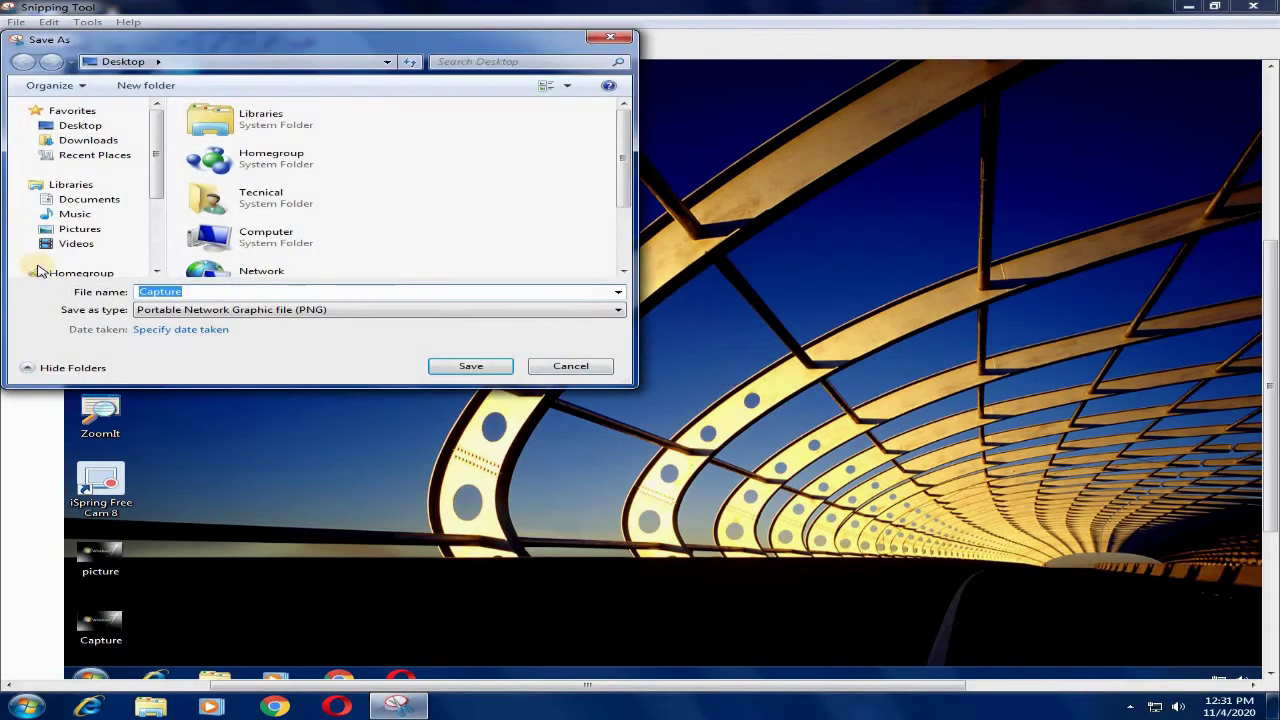
click(64, 127)
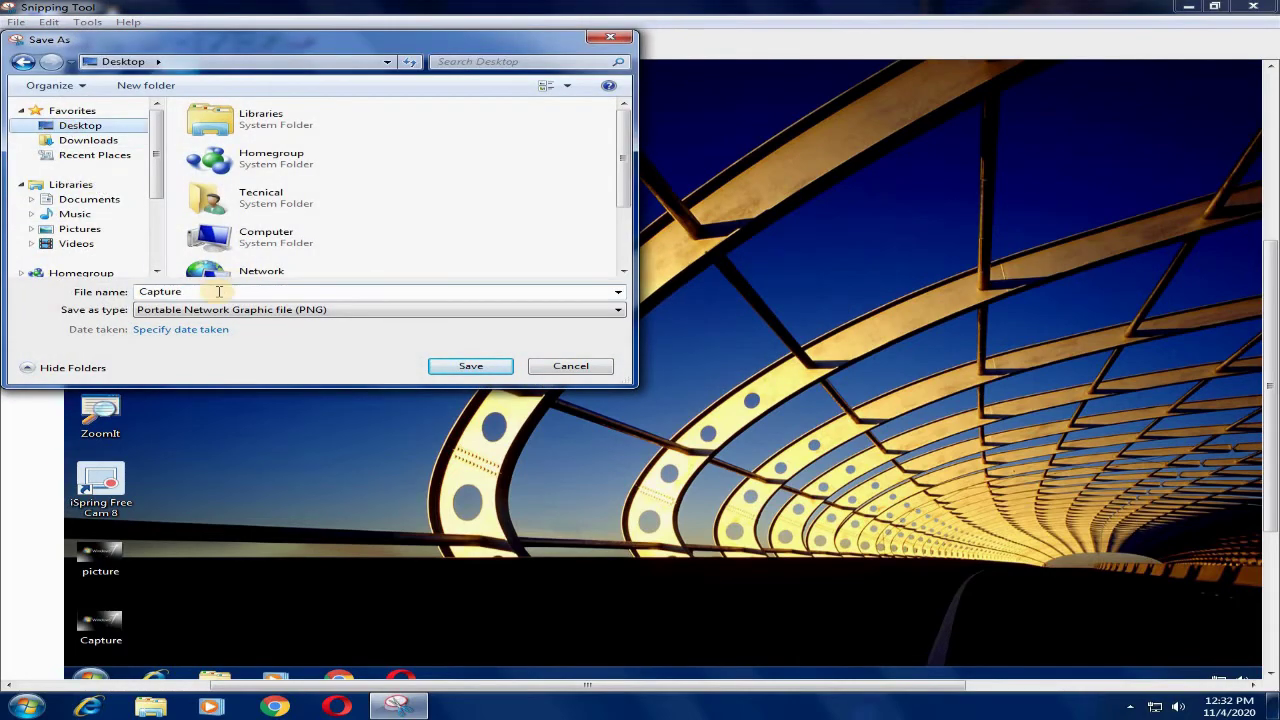
double_click(219, 291)
text(2)
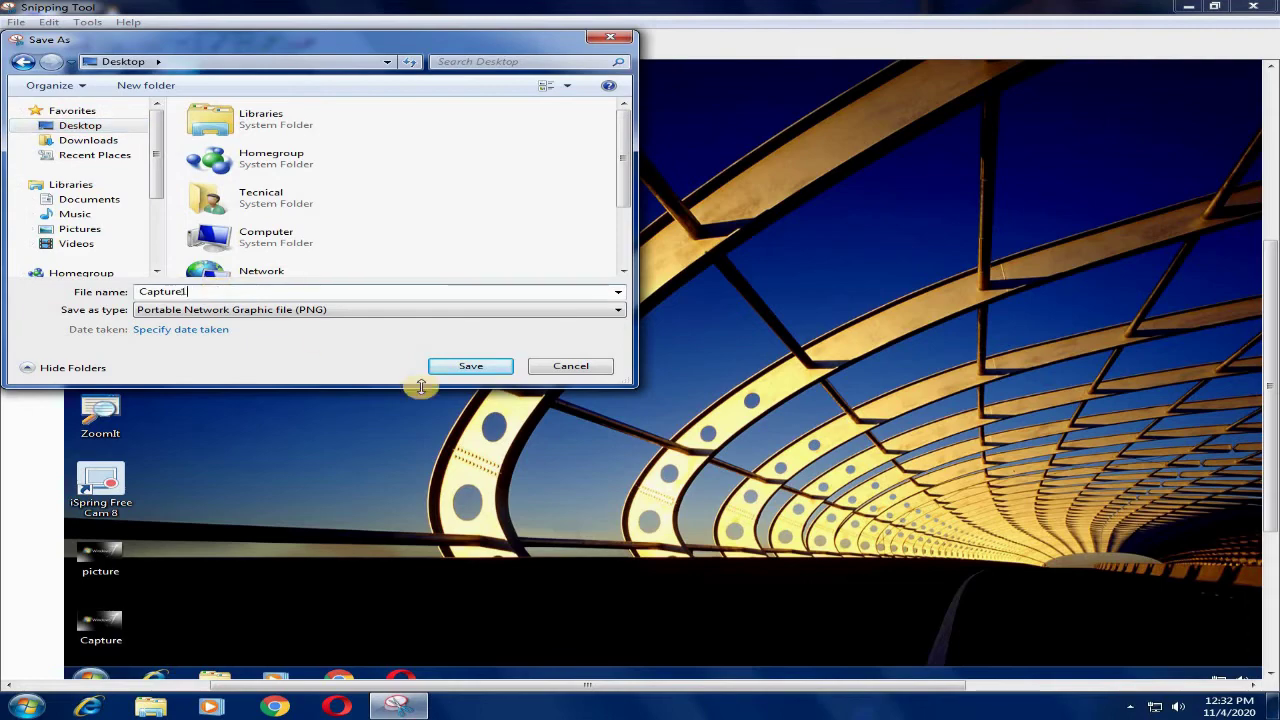
click(466, 366)
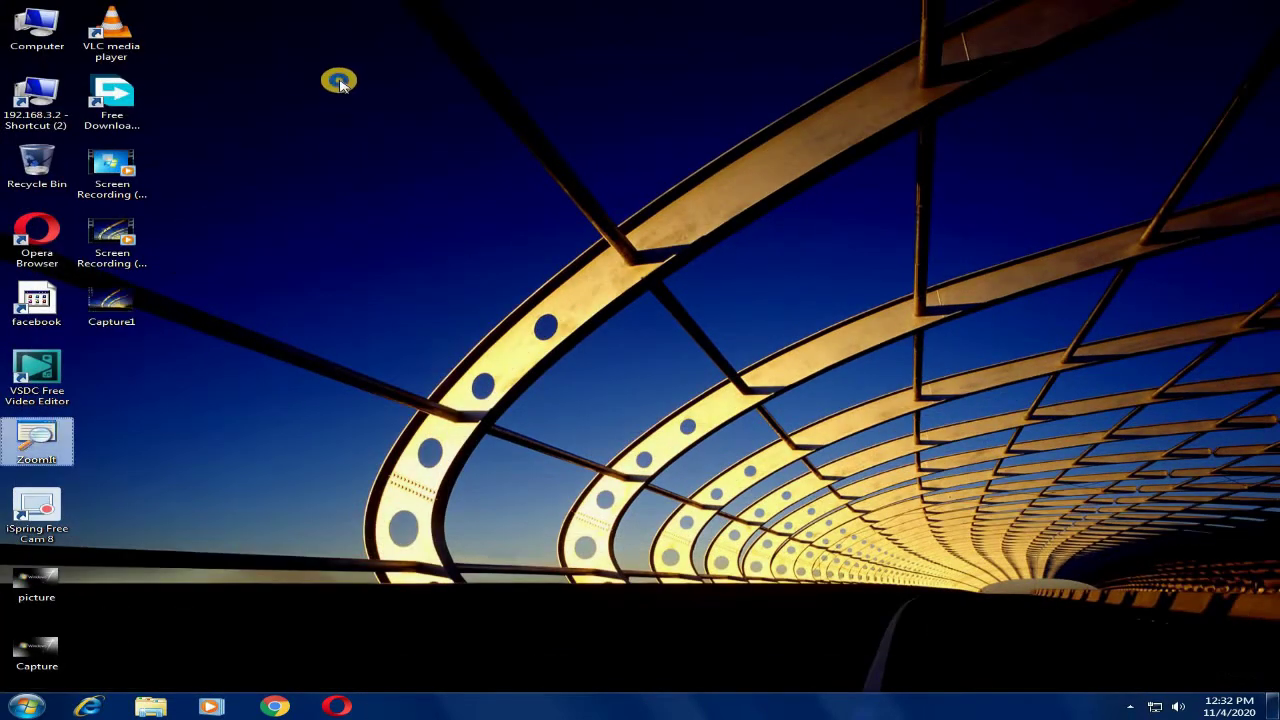
Step: Refresh the desktop and move the Capture1 icon toward the centre
right_click(337, 80)
click(398, 137)
right_click(398, 135)
click(455, 196)
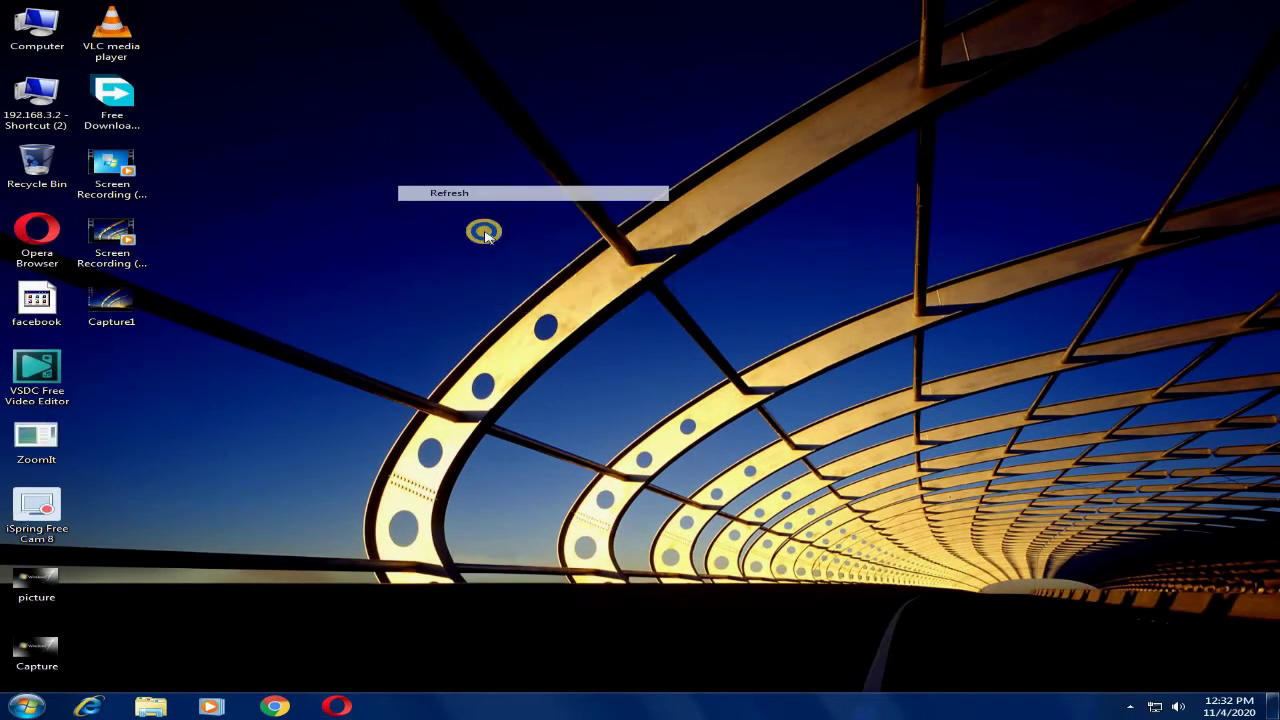
right_click(452, 192)
click(500, 250)
drag(507, 352, 482, 368)
Step: View Capture1 in Windows Photo Viewer, close it, and refresh the desktop
double_click(470, 372)
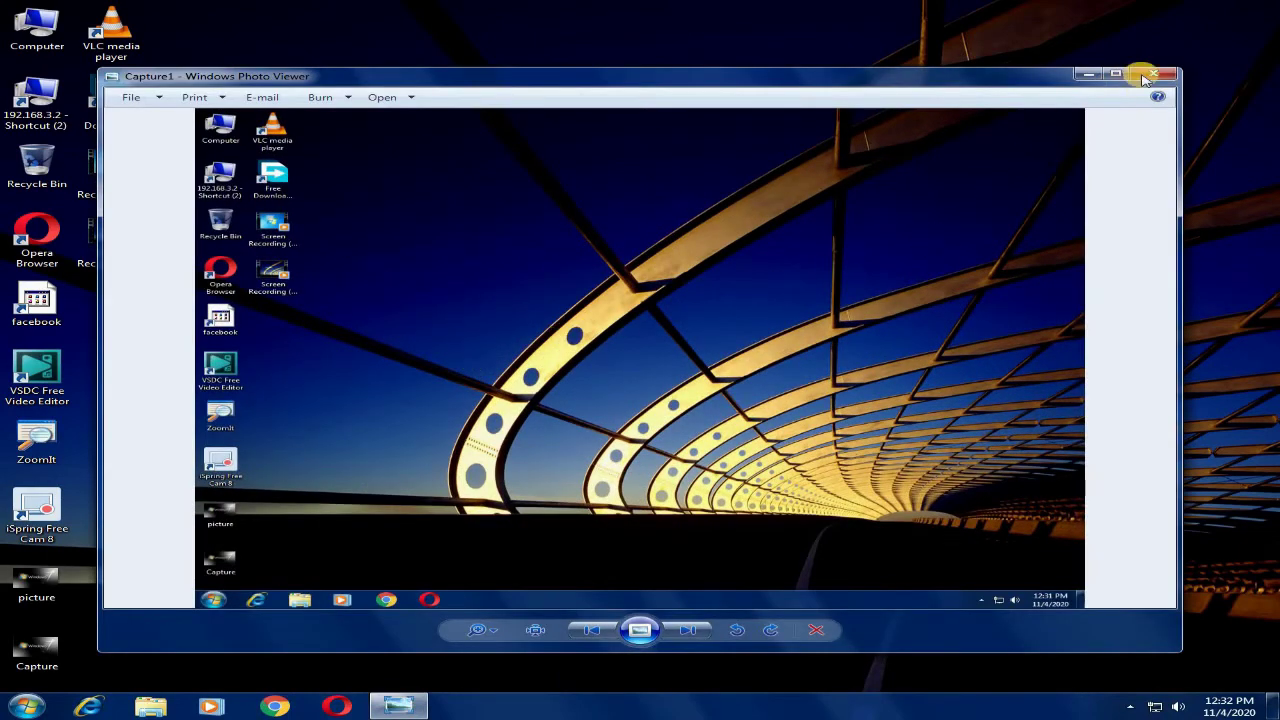
click(1147, 77)
right_click(420, 51)
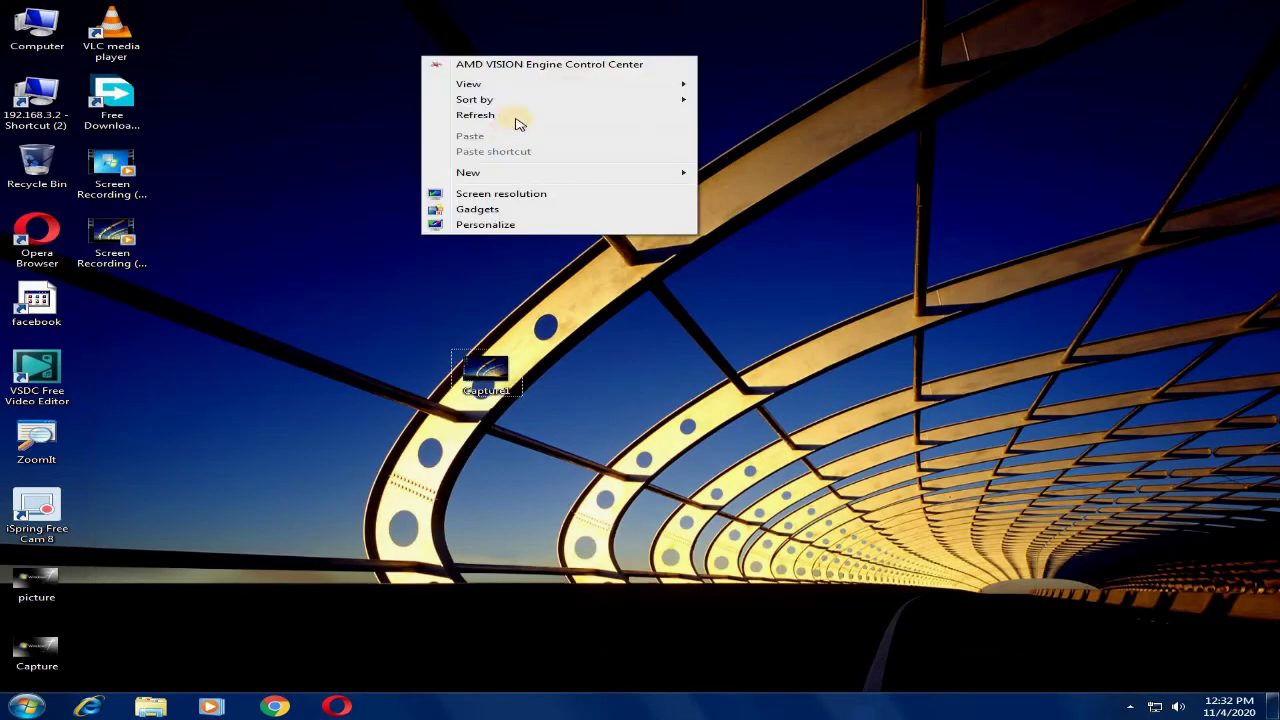
right_click(517, 112)
click(583, 172)
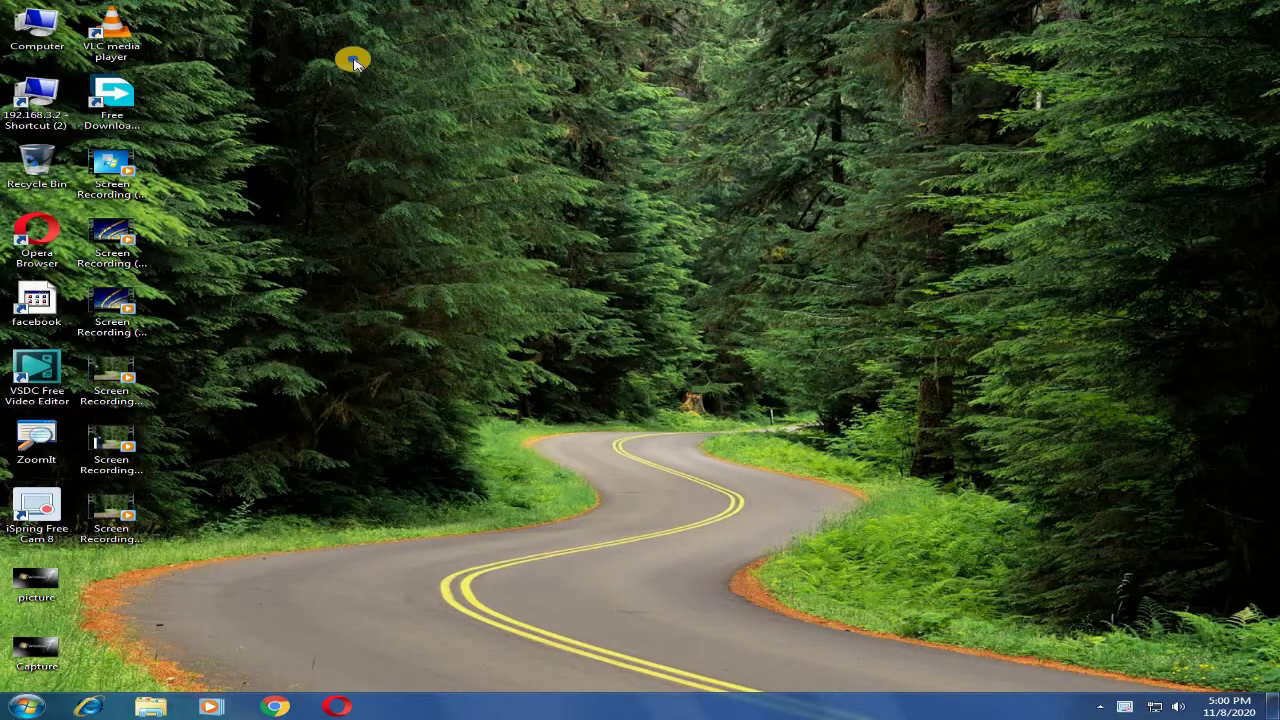
Step: From the desktop's Personalize page, open Screen Saver settings and choose 3D Text
right_click(351, 57)
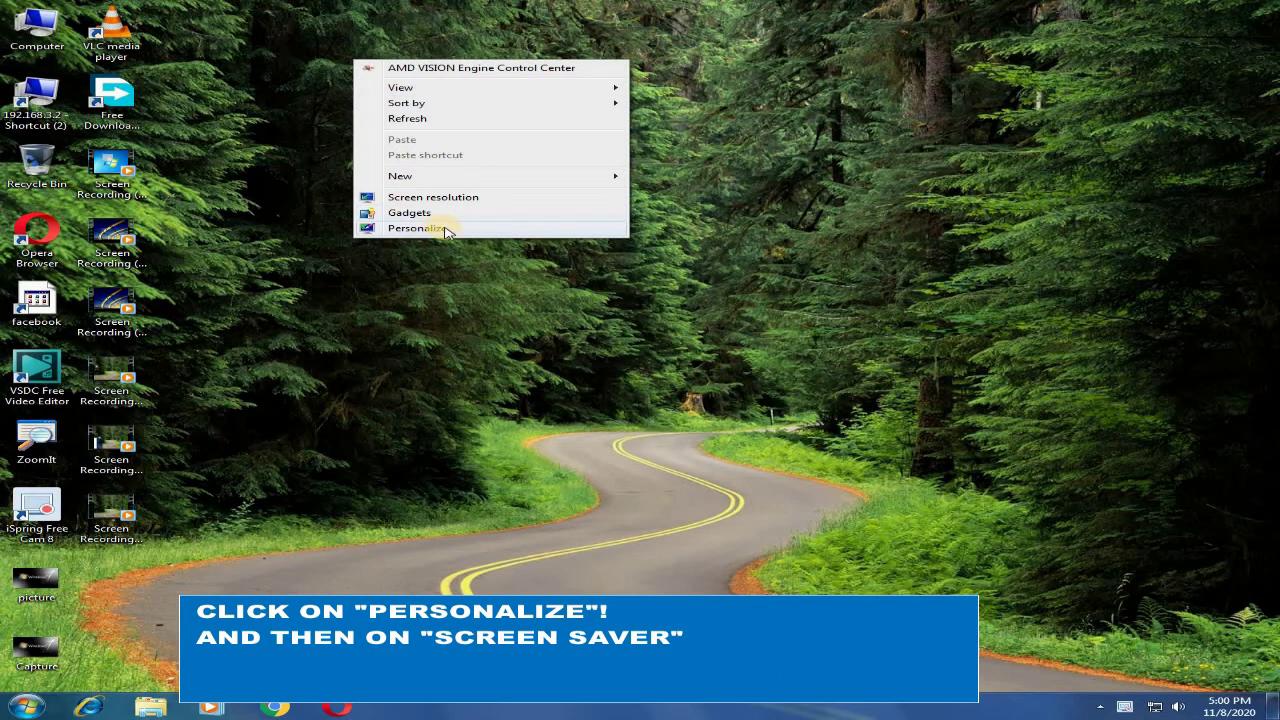
click(446, 232)
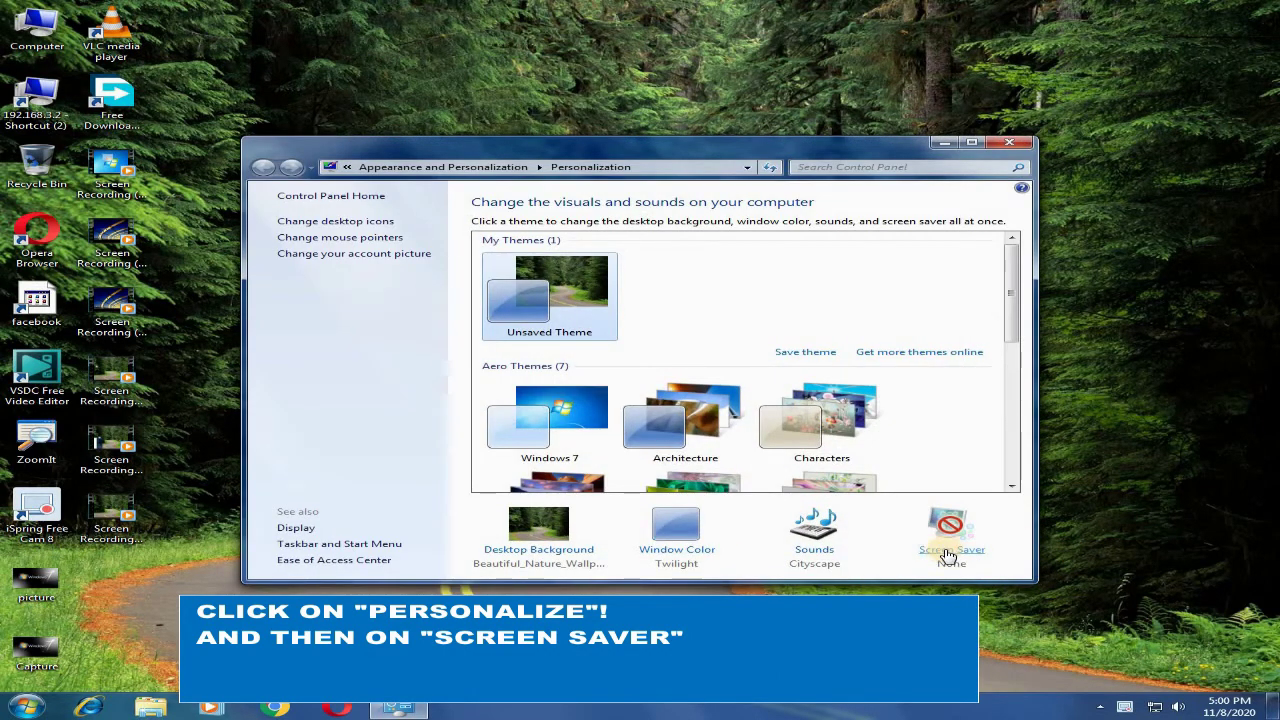
click(975, 552)
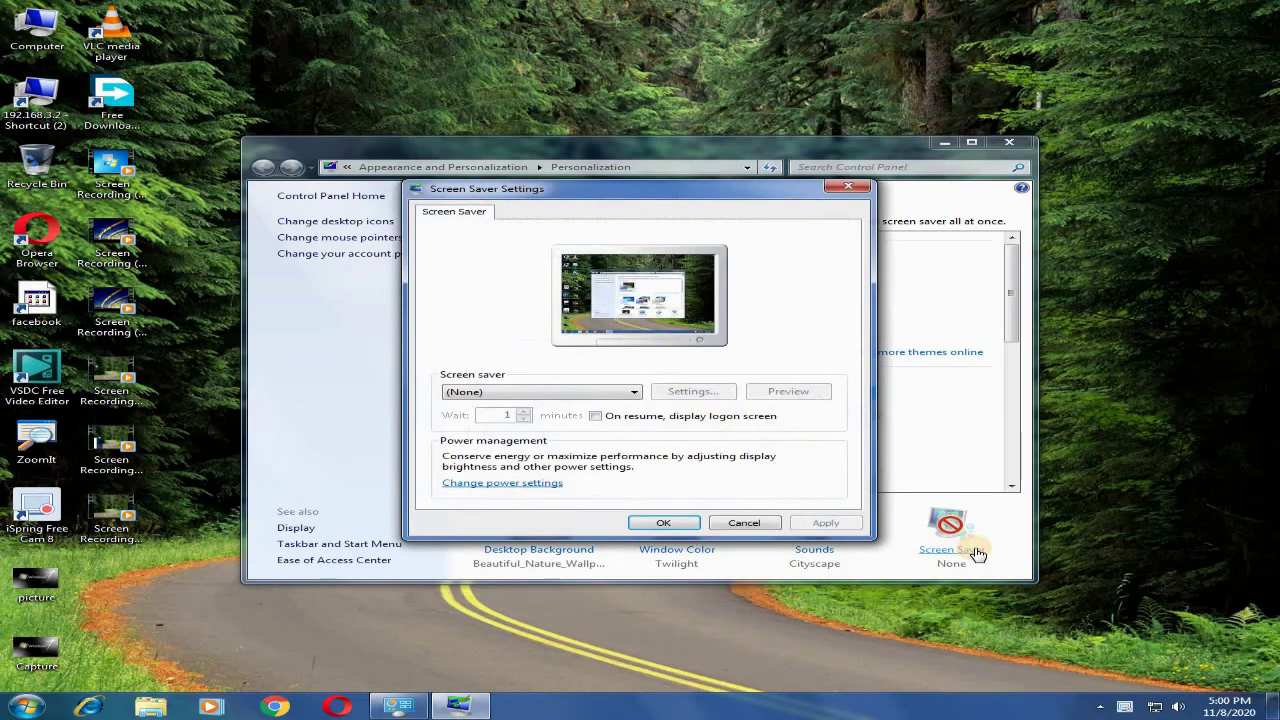
click(627, 394)
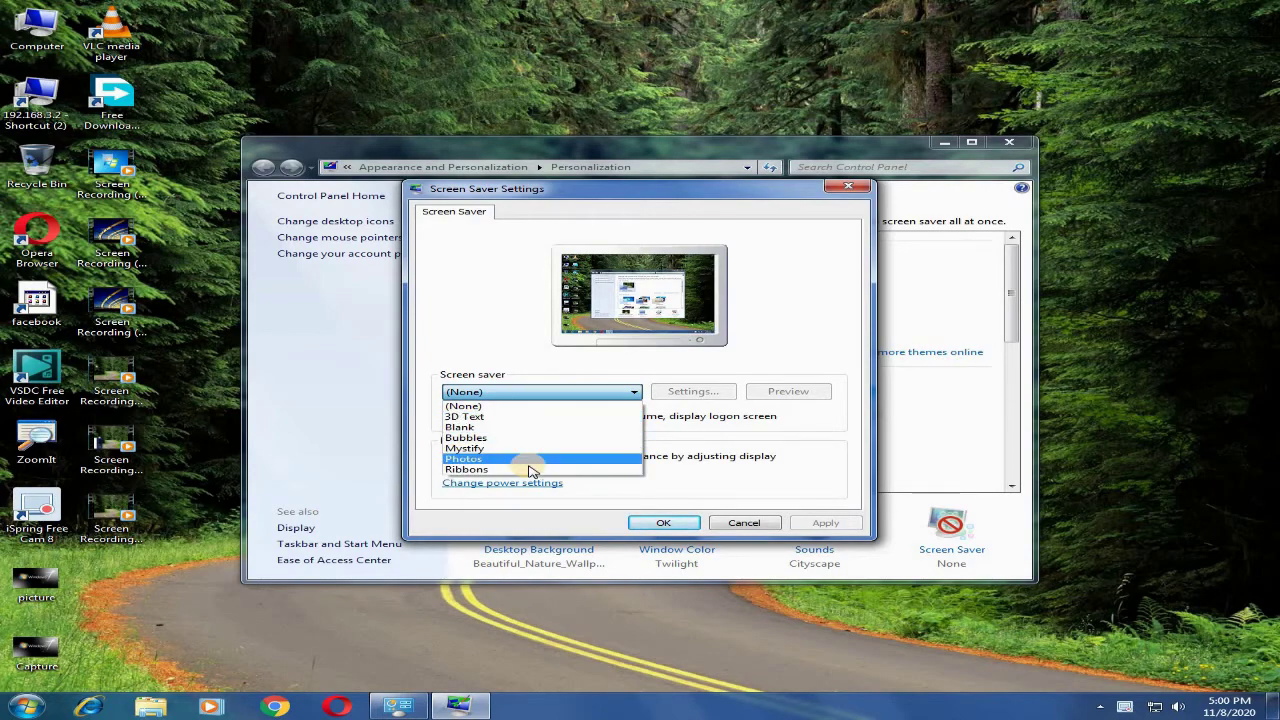
click(540, 417)
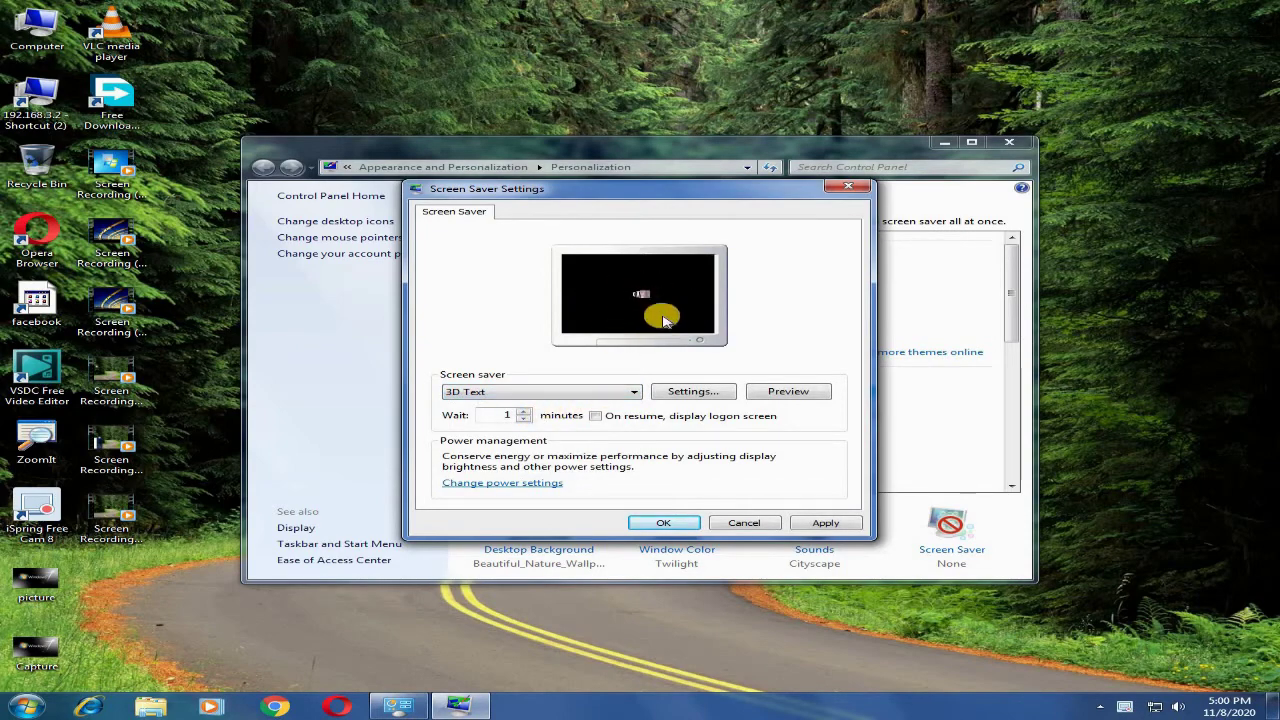
Step: Replace the 3D Text custom text 'WINDOW 7' with a custom name, then reopen Settings to verify
click(690, 392)
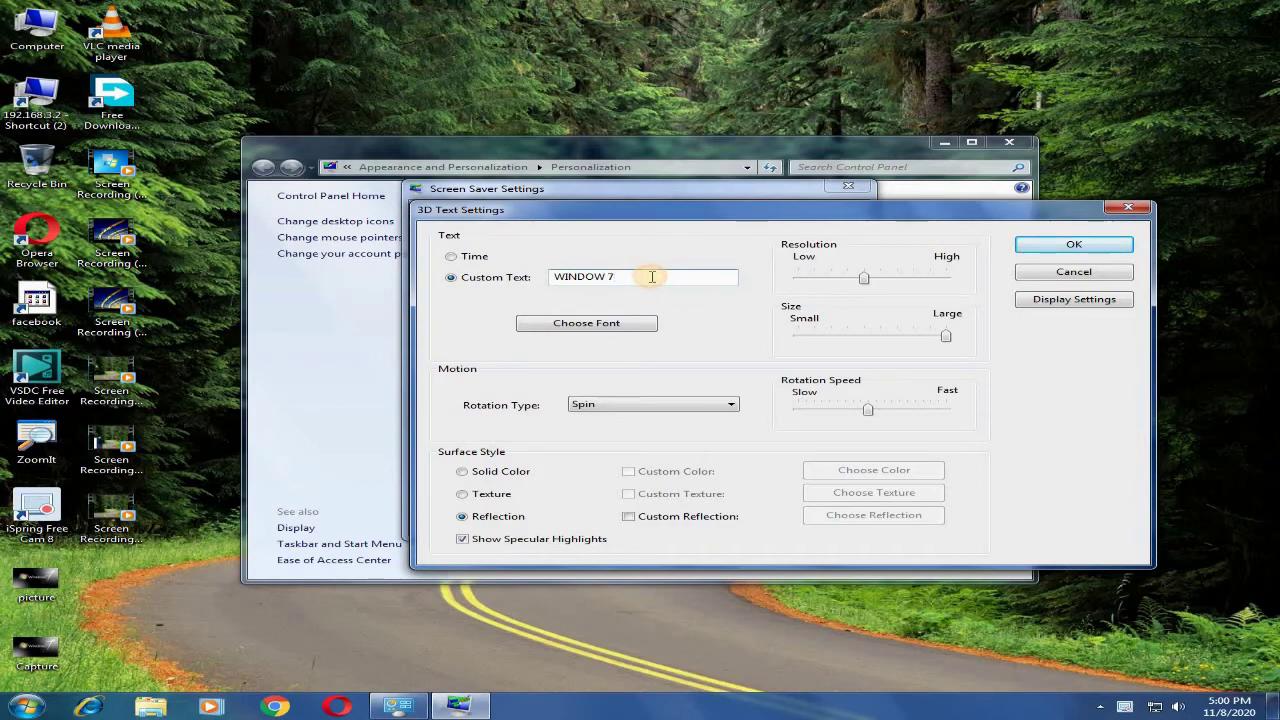
key(BackSpace)
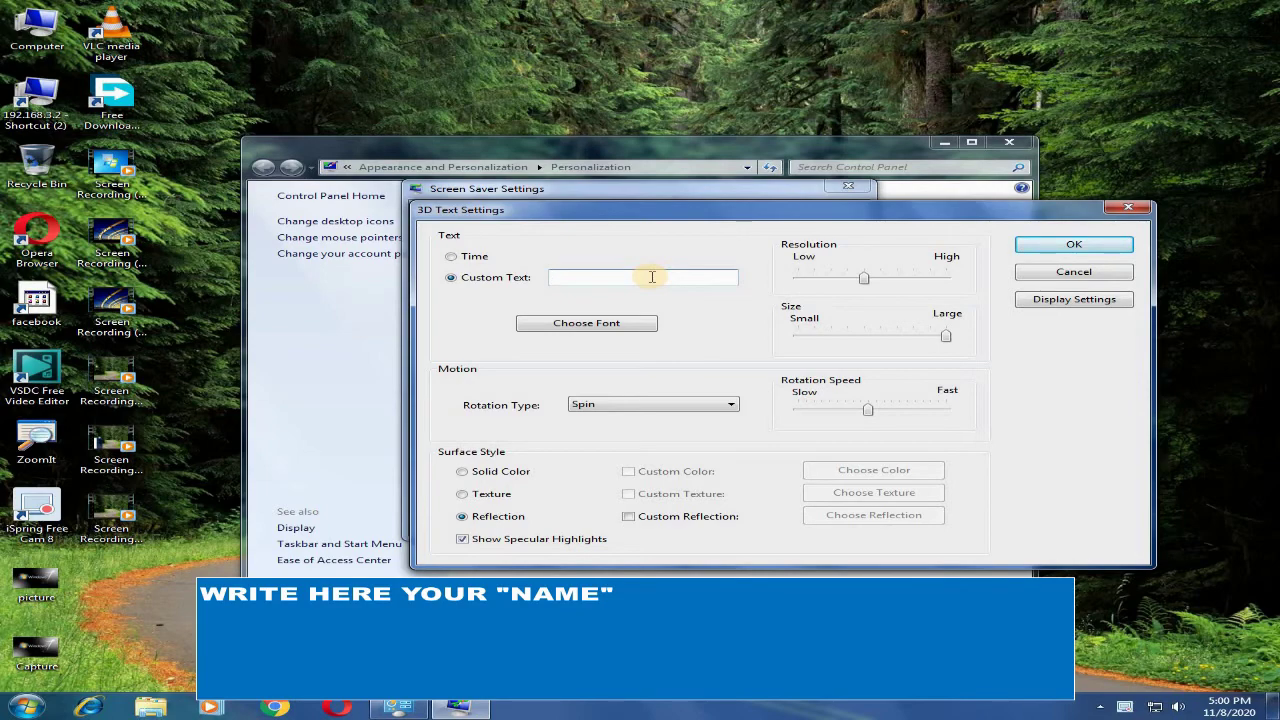
text(RAI USMAN TECHS)
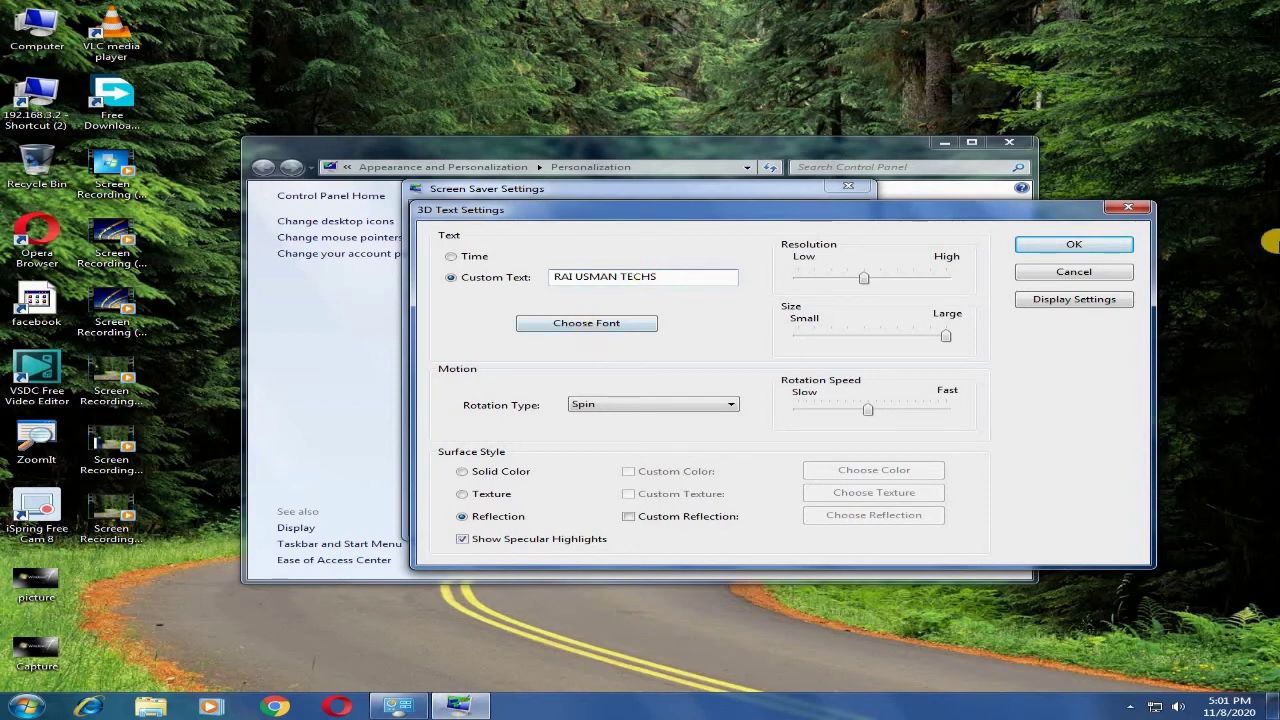
click(1078, 246)
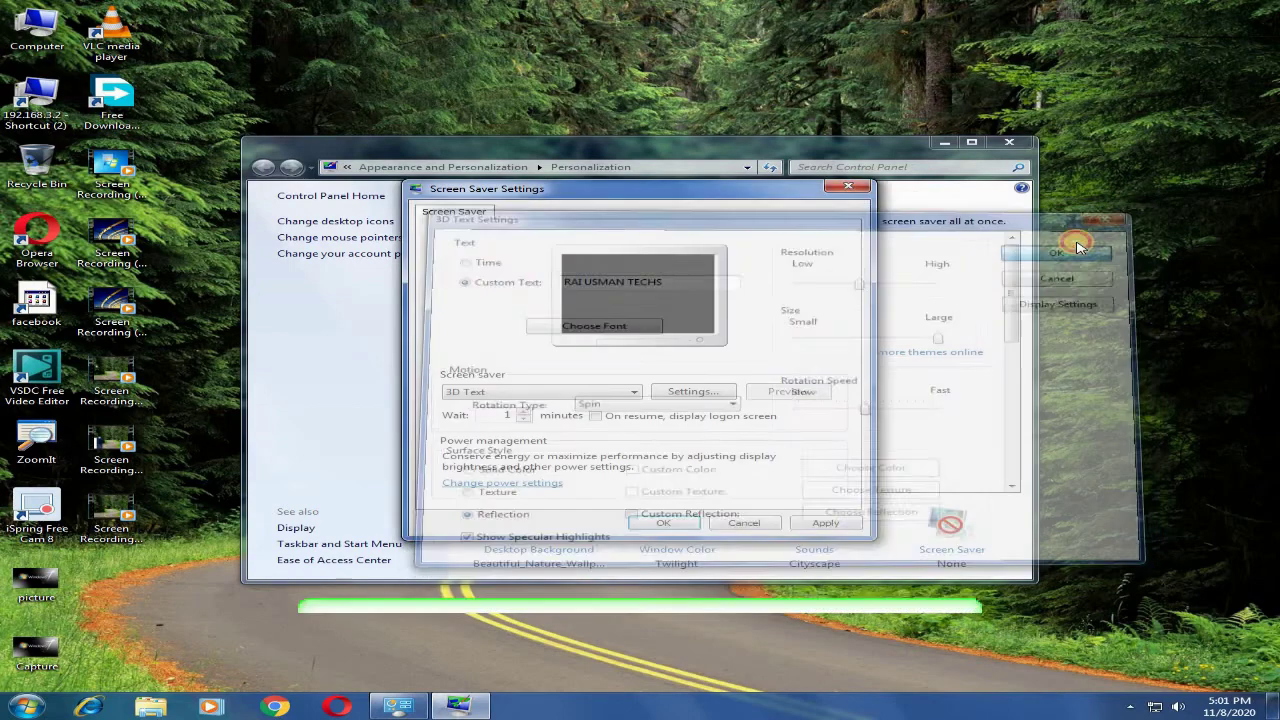
click(690, 391)
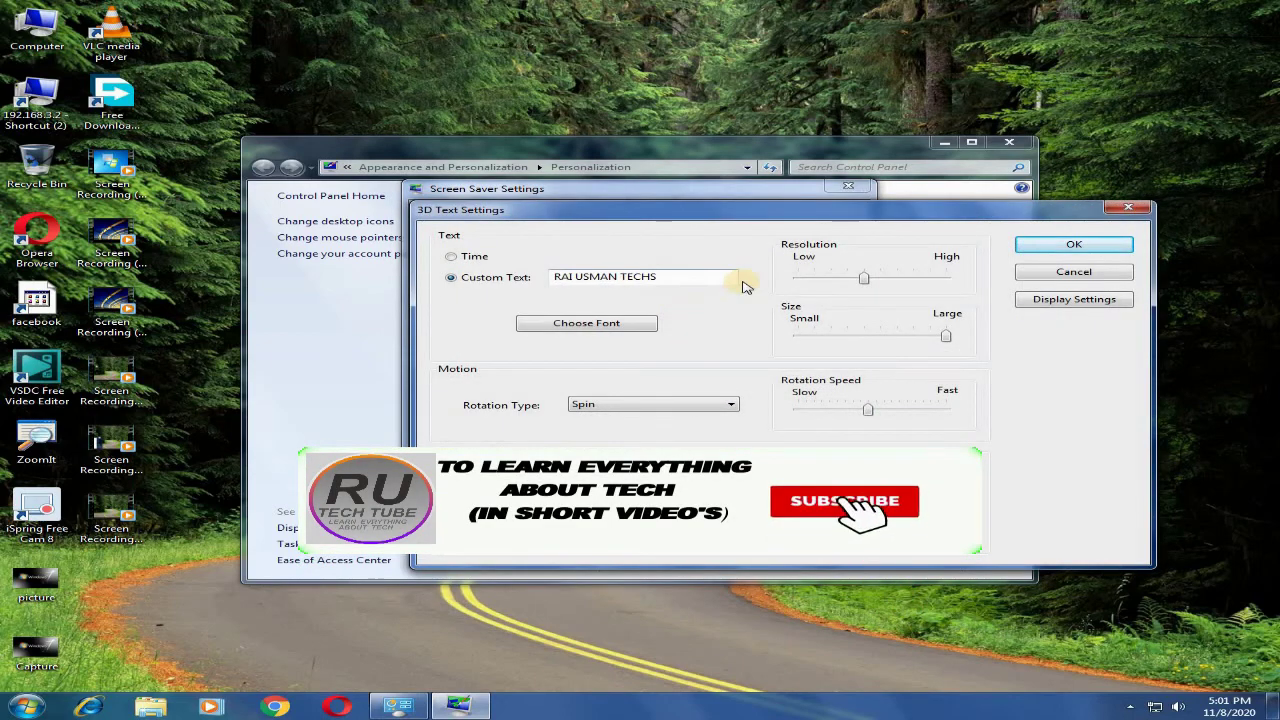
Step: Preview the 3D Text screen saver full screen, then apply and close Screen Saver Settings
click(1110, 246)
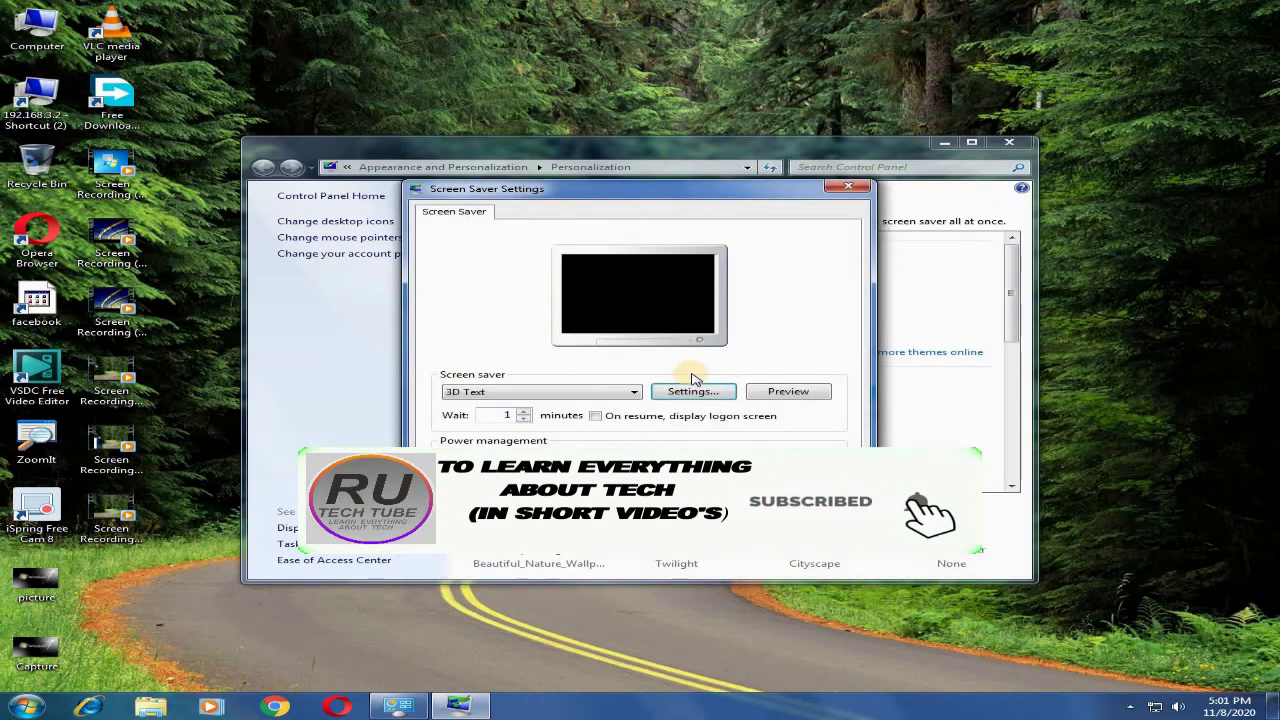
click(806, 392)
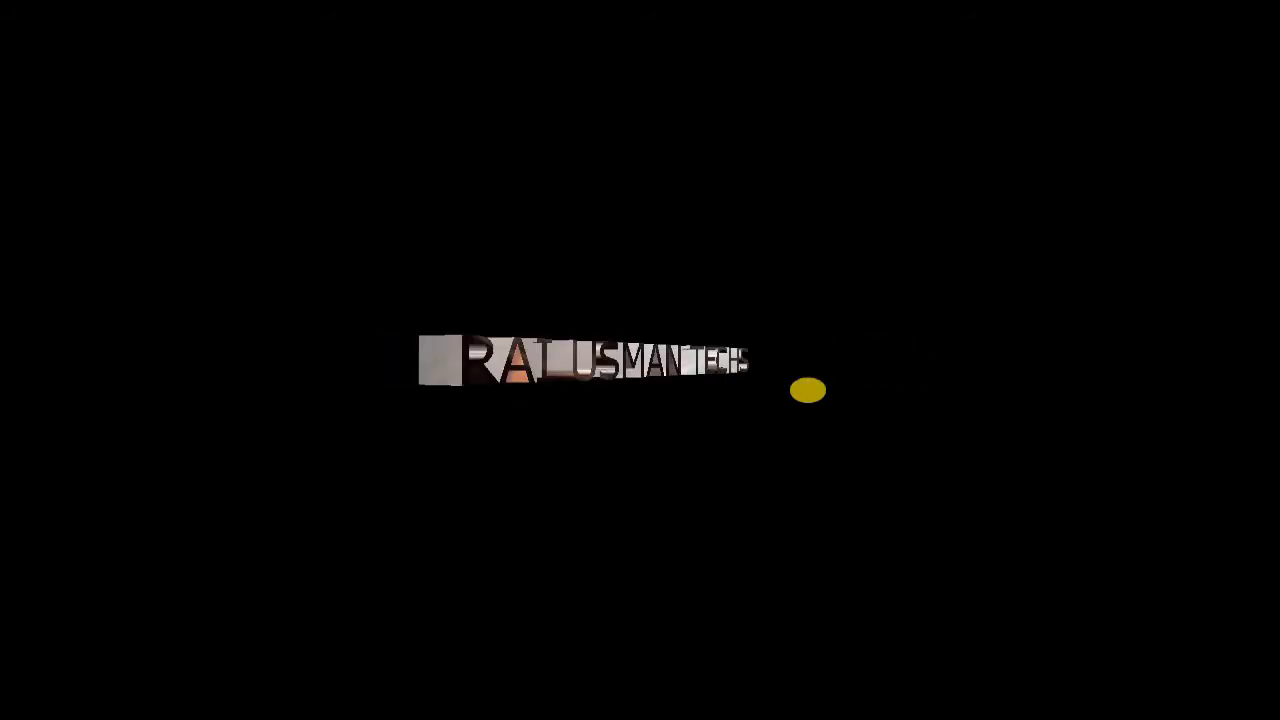
mouse_move(987, 413)
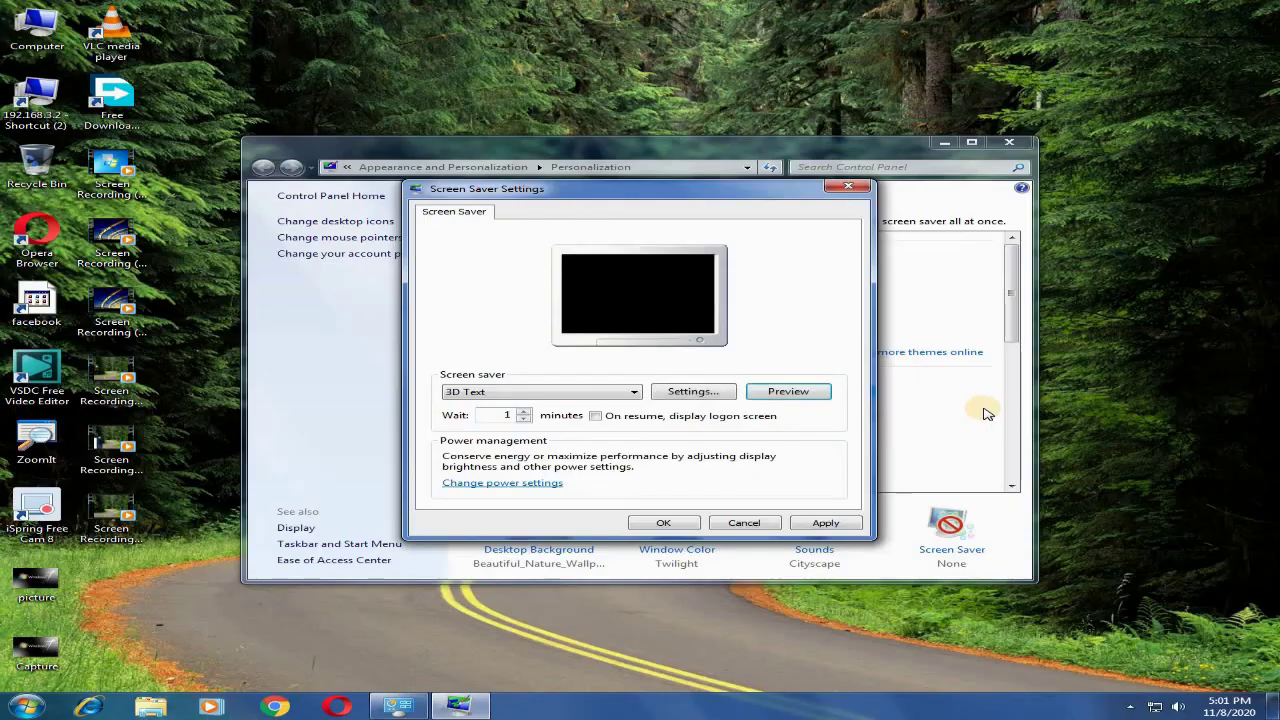
click(822, 524)
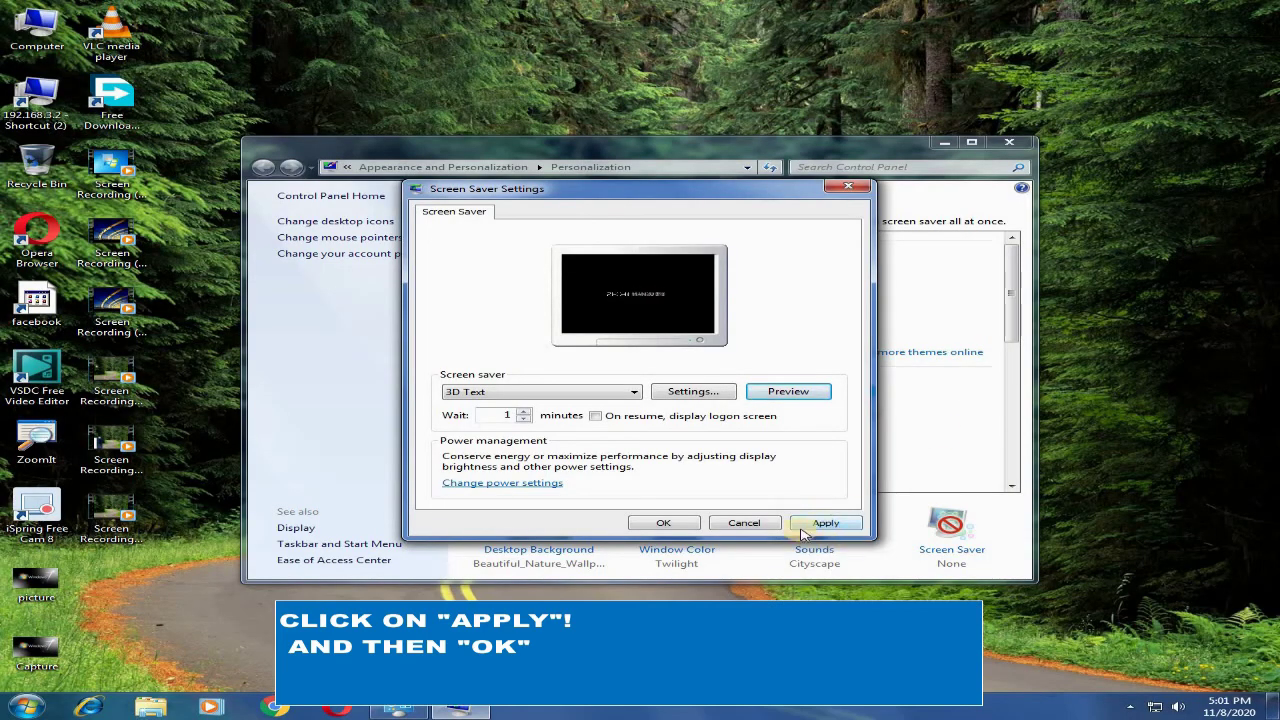
click(664, 523)
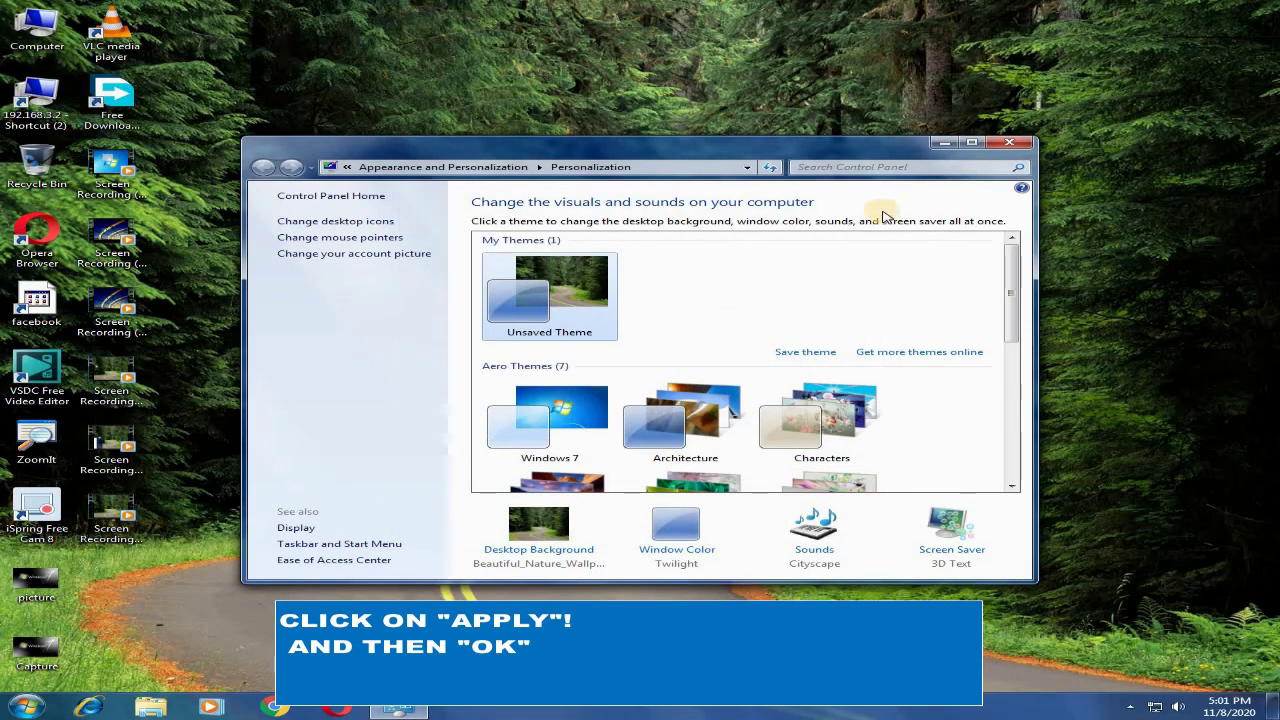